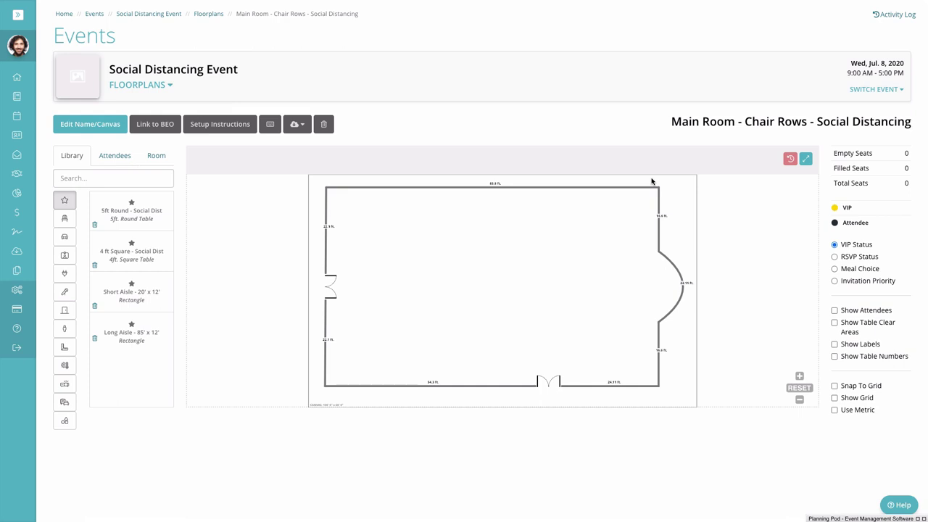
Add a rounded-front stage 10 ft wide and 8 ft deep at the curved wall of the room.
click(806, 159)
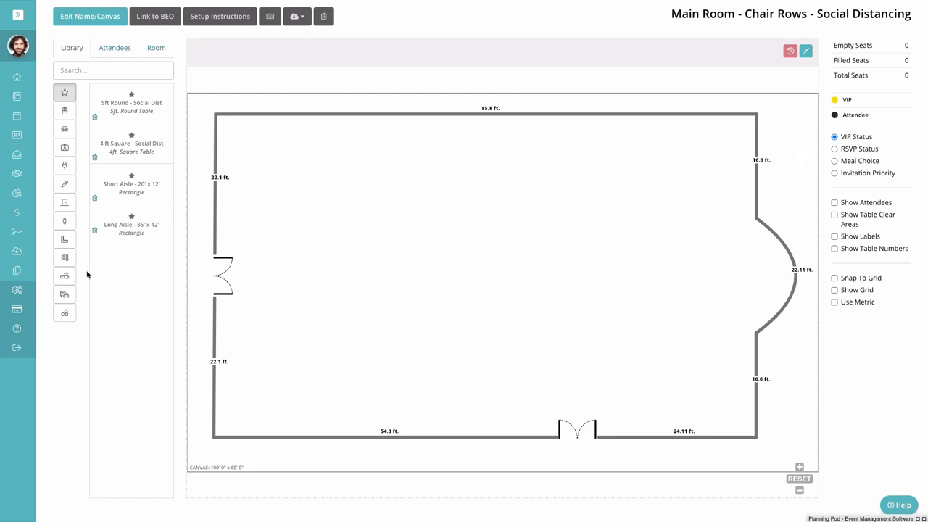
click(65, 185)
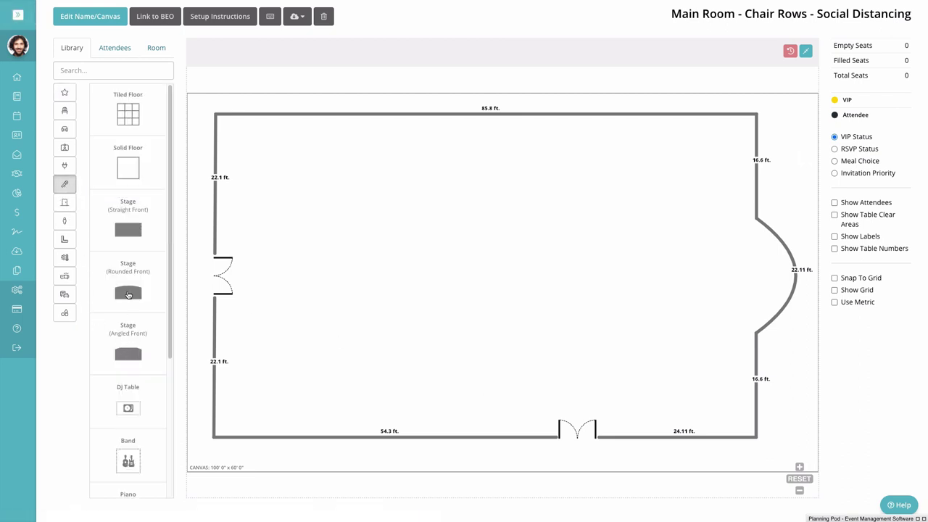
drag(130, 295, 750, 276)
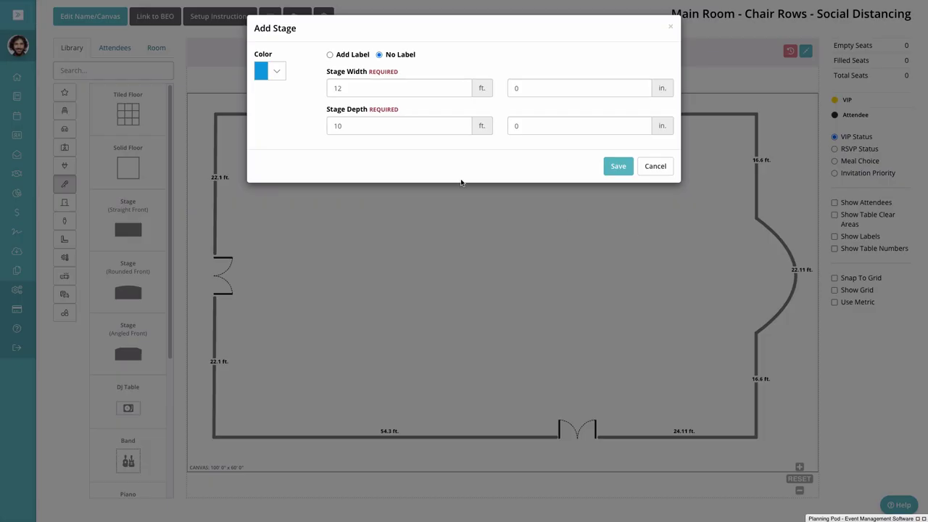
double_click(363, 84)
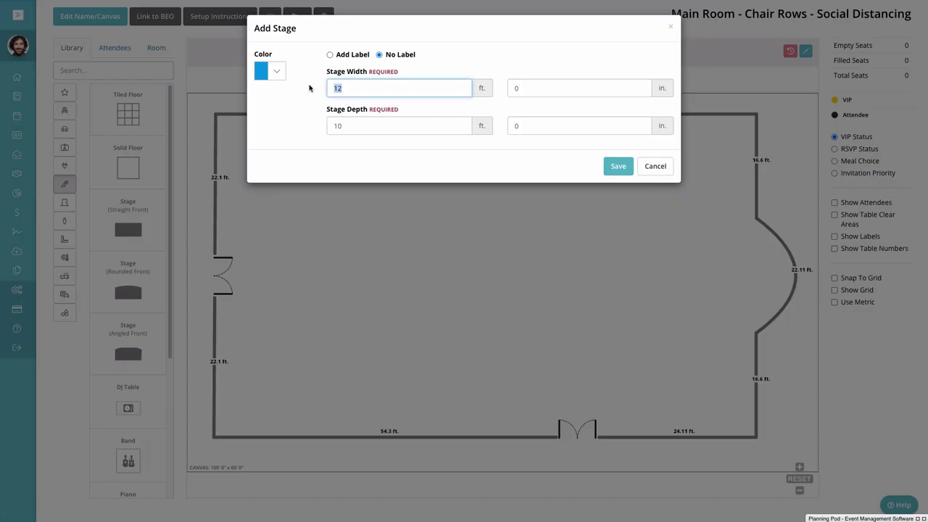
text(10)
double_click(345, 126)
text(8)
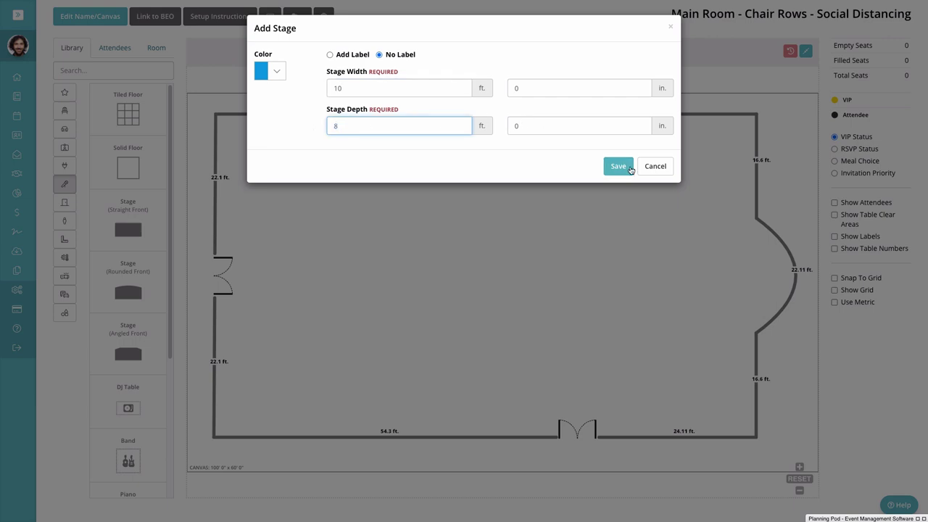
click(615, 166)
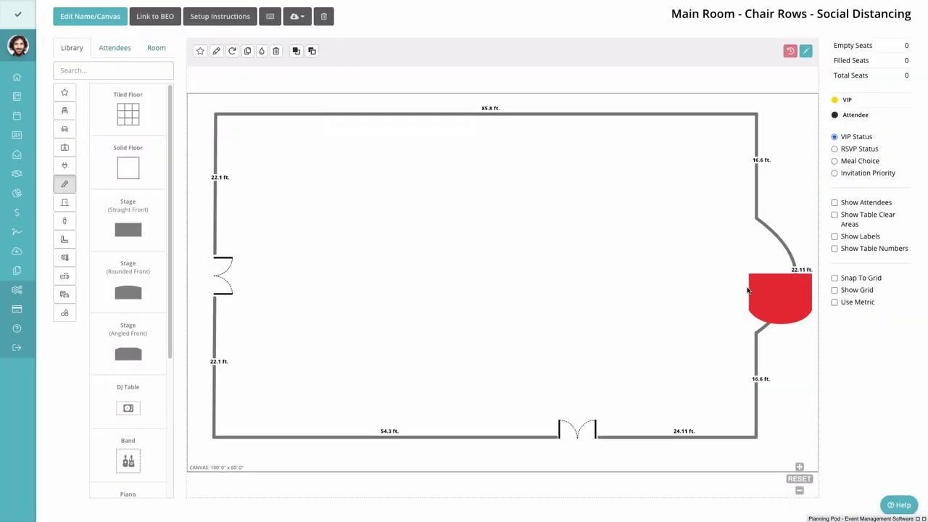
Rotate the stage 90° and center it in the curved alcove so its rounded front faces the room.
drag(750, 288, 717, 270)
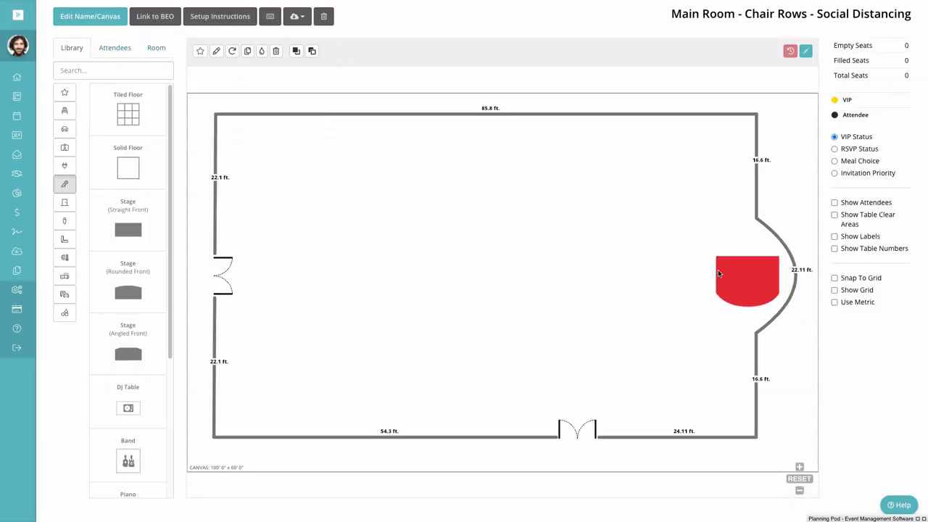
click(232, 51)
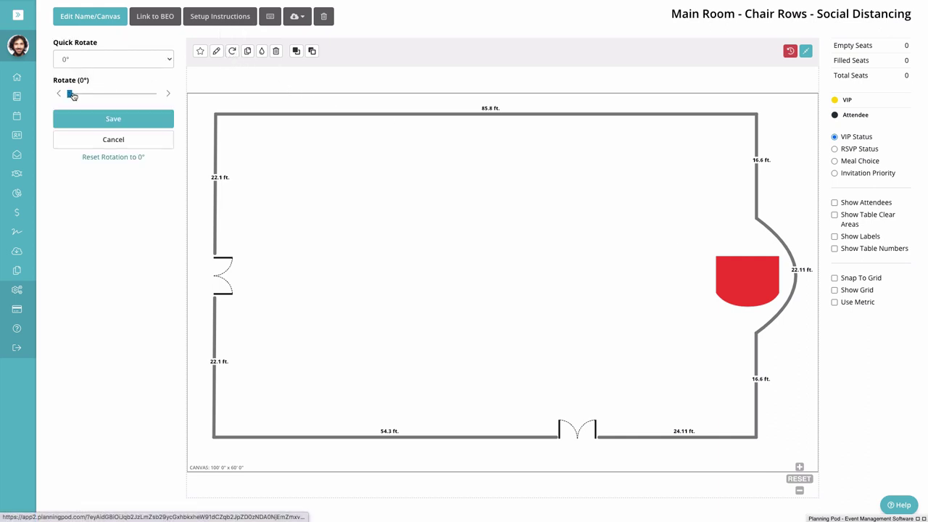
drag(70, 95, 93, 96)
click(96, 61)
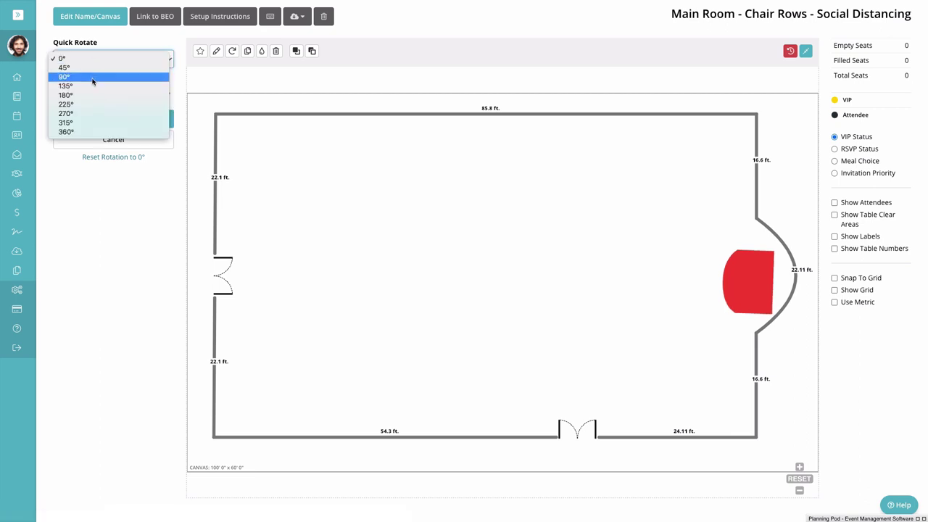
click(93, 80)
click(128, 119)
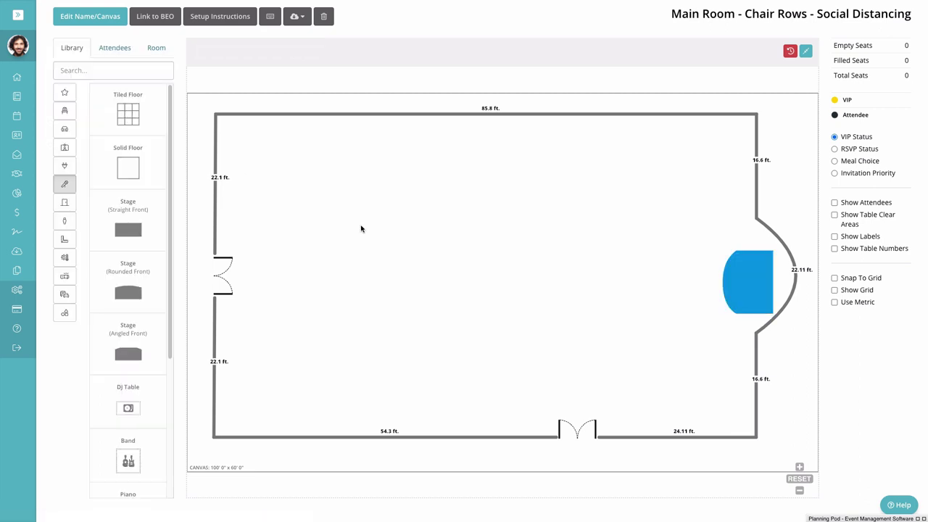
drag(752, 293, 759, 284)
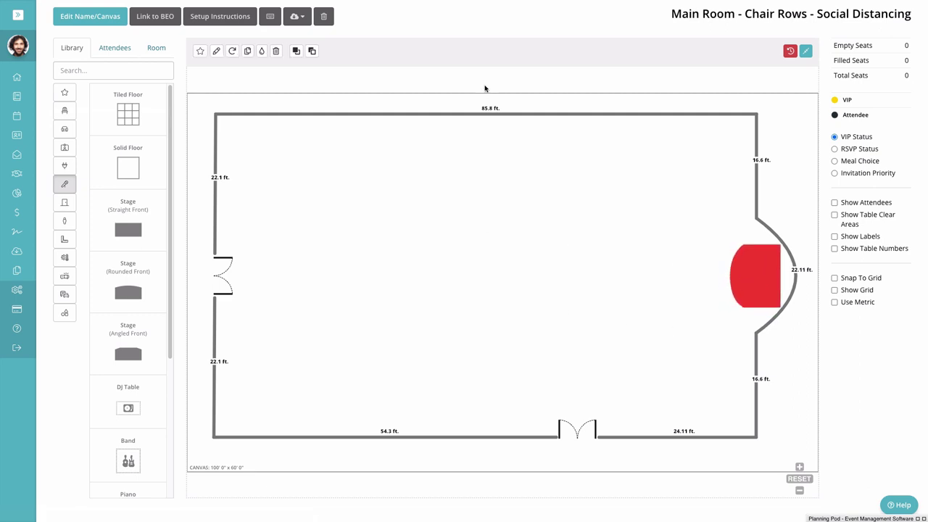
click(525, 104)
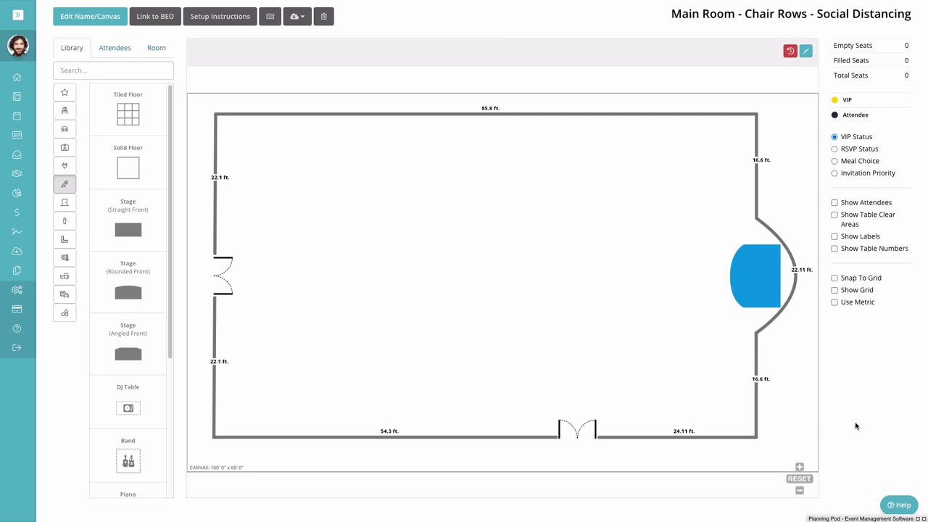
Add a rectangle 22 ft 1 in long and 7 ft deep near the upper part of the double-door side wall.
click(72, 318)
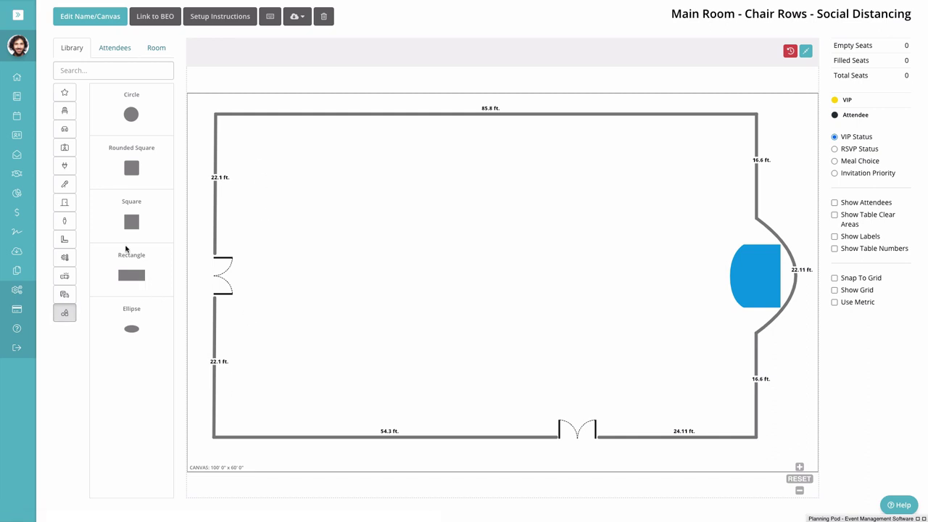
drag(127, 279, 242, 198)
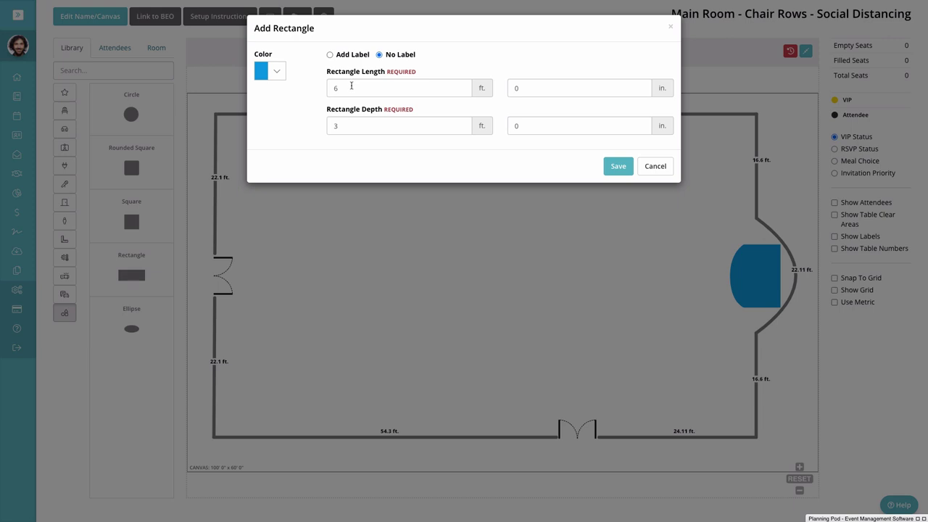
drag(352, 87, 288, 87)
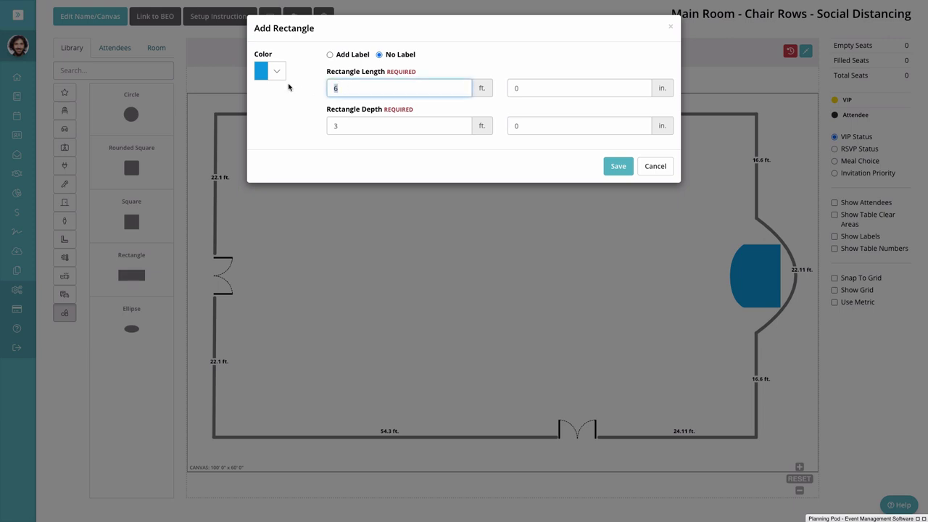
text(22)
drag(528, 91, 501, 92)
text(1)
drag(359, 127, 303, 127)
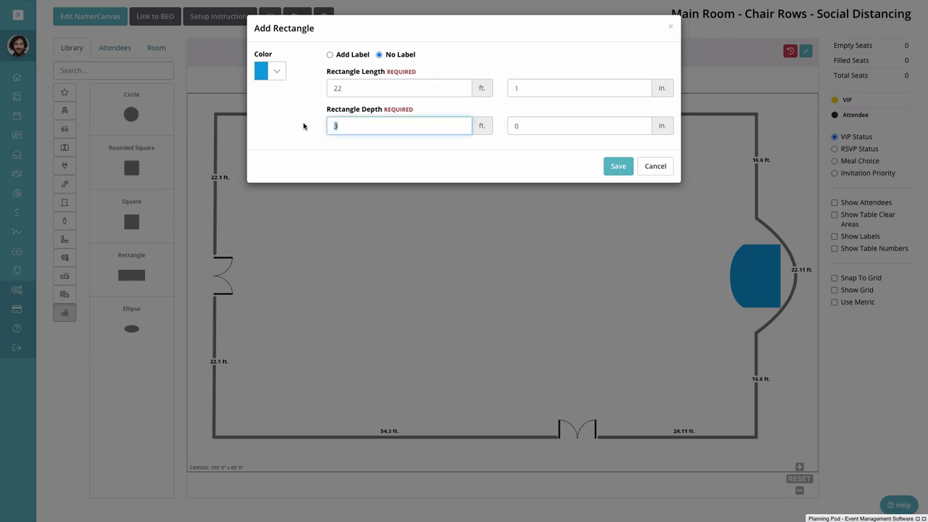
text(7)
click(616, 166)
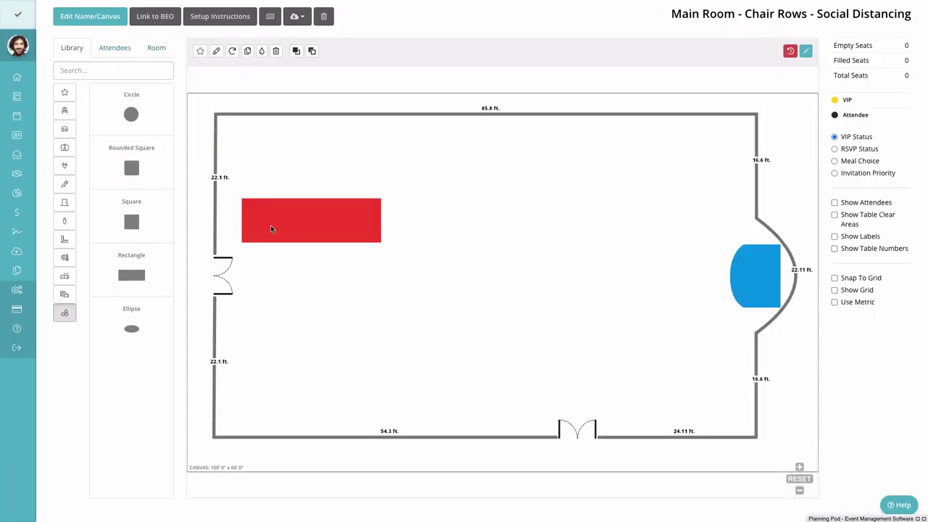
Rotate the rectangle 90° and move it beside the 22.1 ft wall section above the side double door.
click(232, 53)
click(101, 60)
click(92, 82)
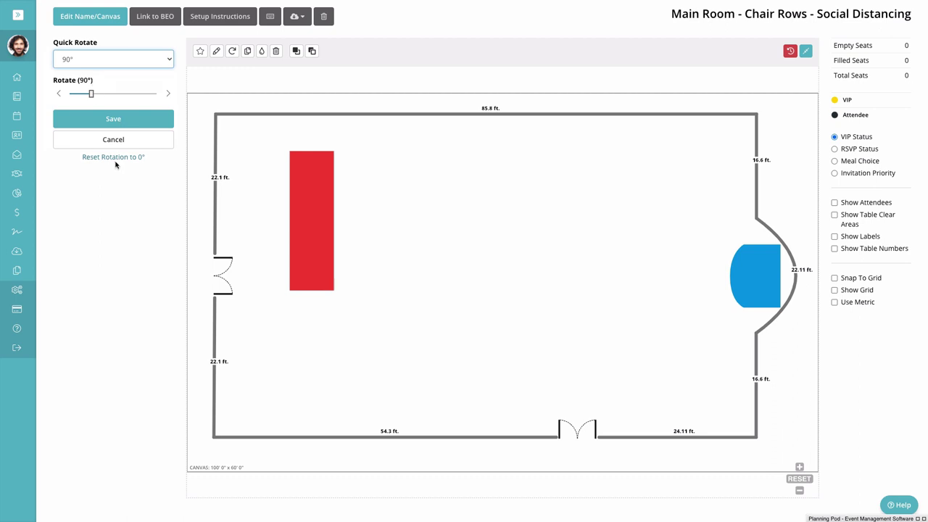
click(113, 119)
drag(295, 220, 241, 186)
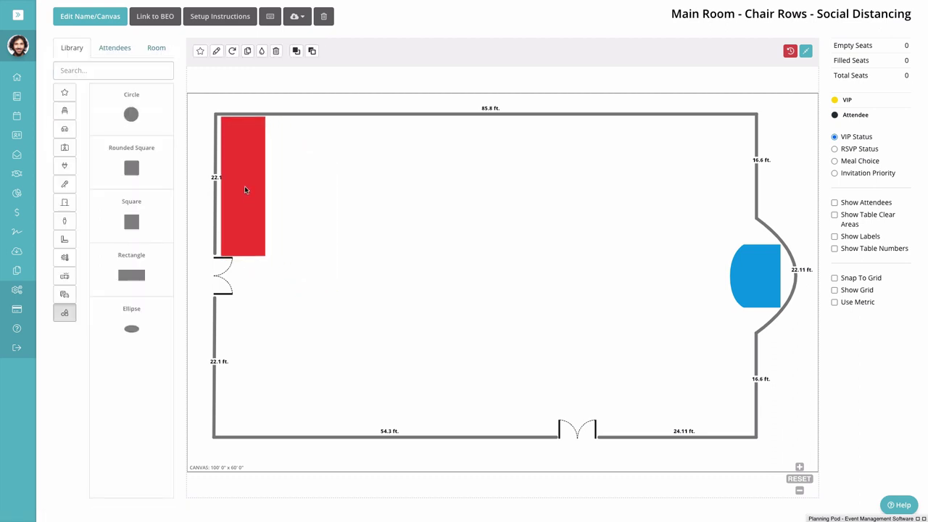
Change the rectangle's color to light grey #eeeeee.
click(216, 51)
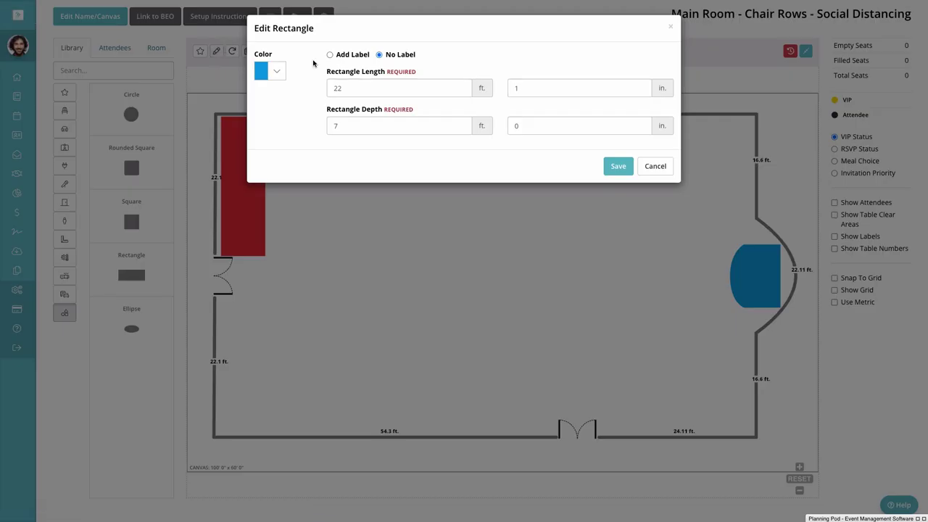
click(276, 70)
drag(319, 89, 291, 89)
key(BackSpace)
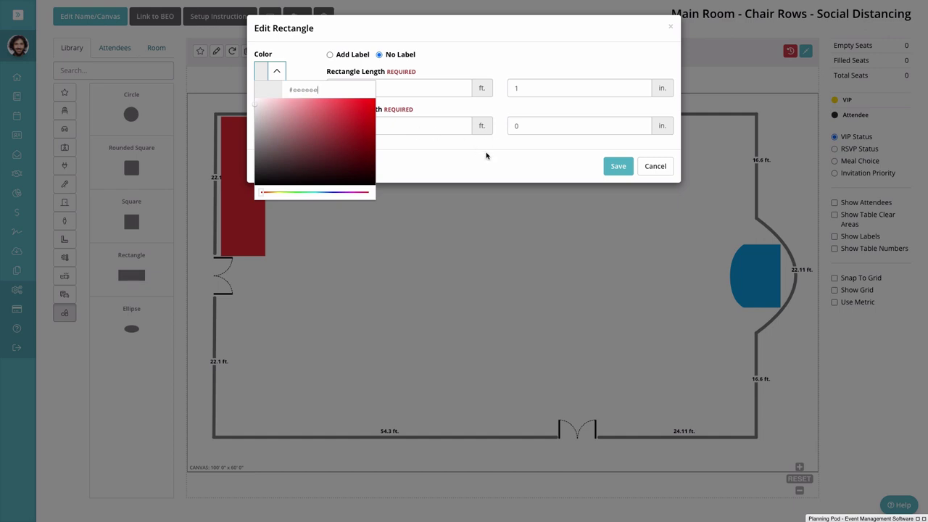
click(614, 166)
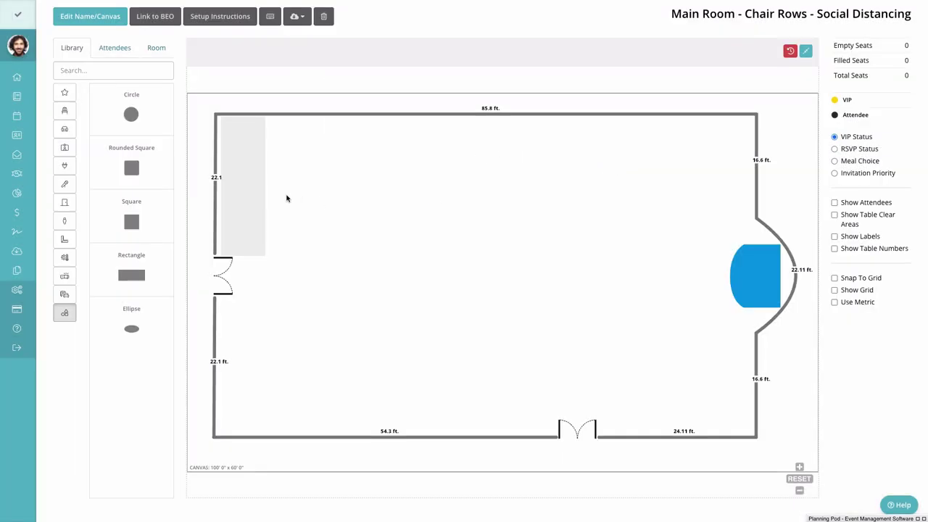
Shift the grey rectangle flush into the room's upper corner against the side wall.
click(257, 192)
drag(257, 192, 255, 194)
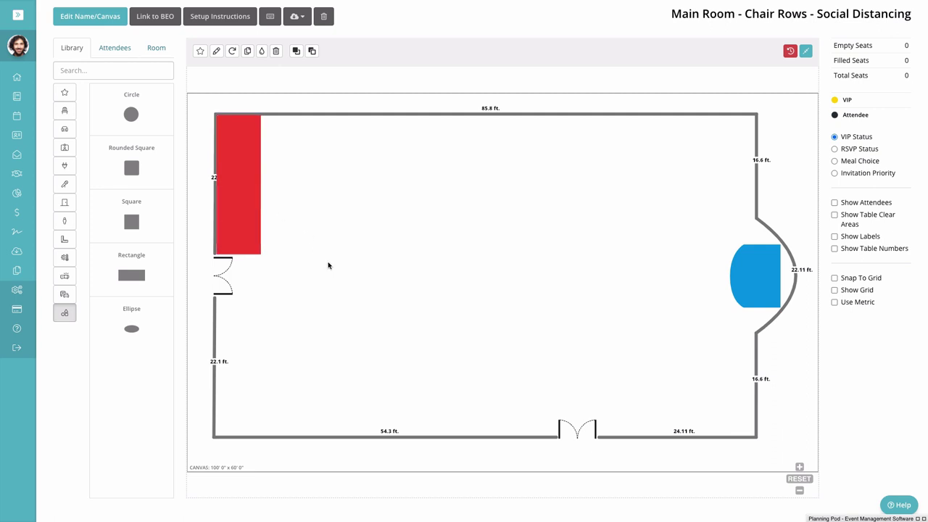
click(327, 266)
Duplicate the grey rectangle along the wall section below the side double door and align both rectangles with the wall.
click(240, 201)
drag(239, 201, 251, 379)
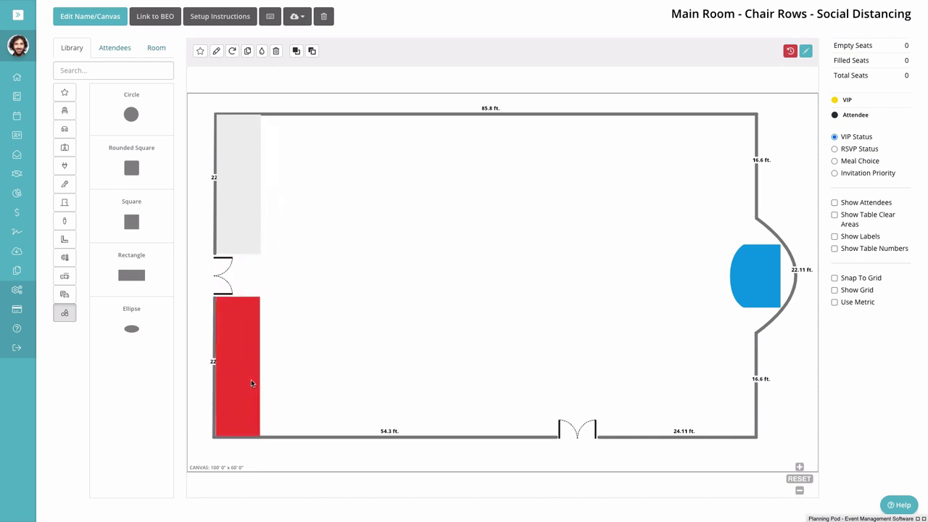
drag(251, 380, 252, 380)
click(317, 359)
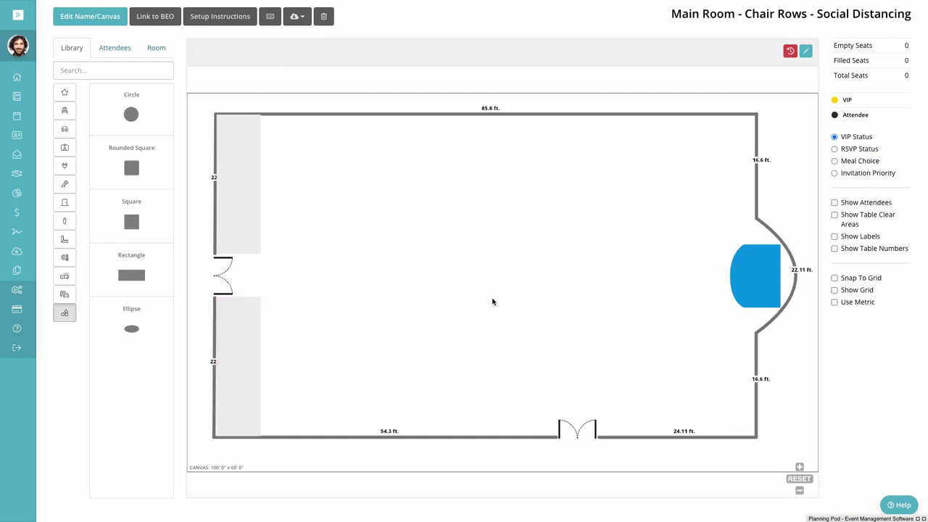
click(241, 374)
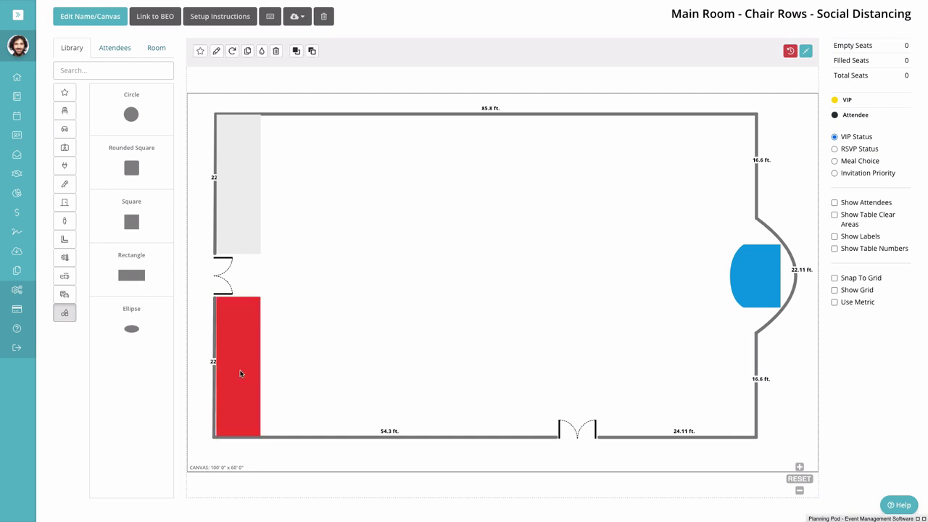
click(337, 352)
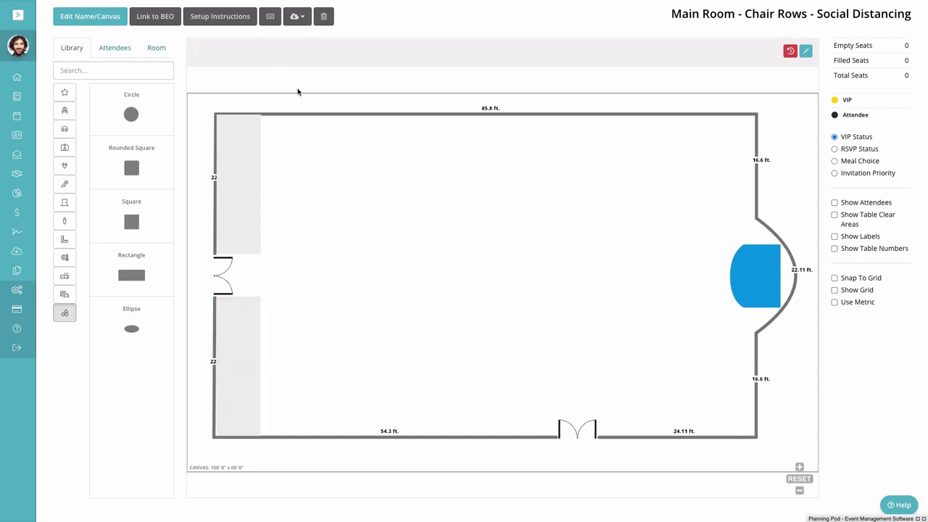
click(258, 201)
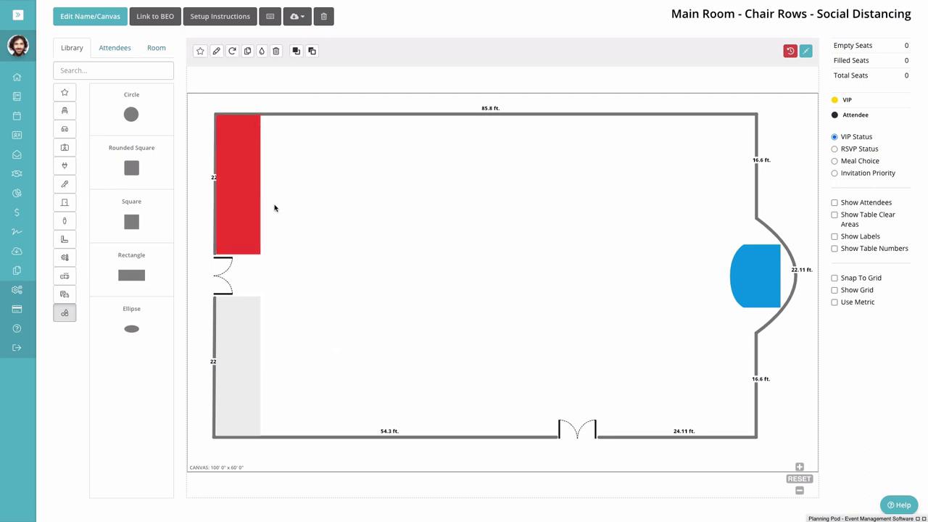
click(280, 210)
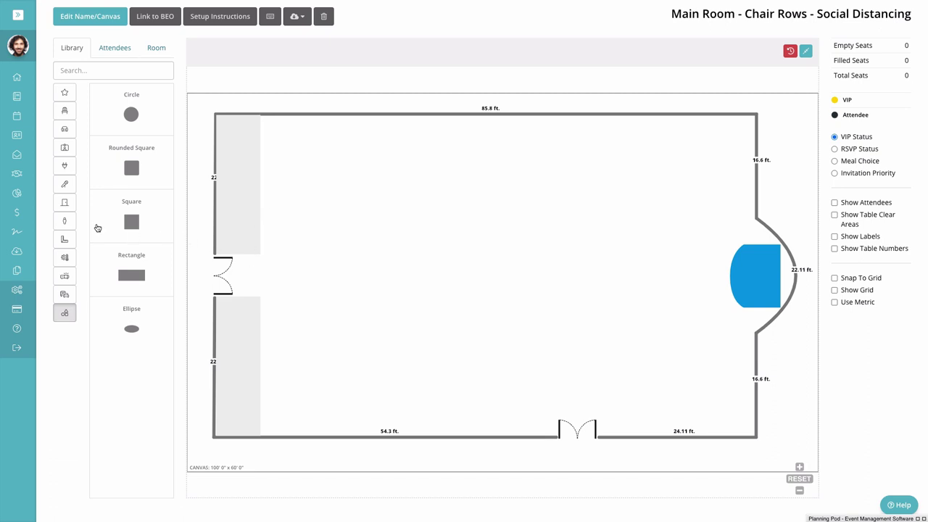
Place a straight chair row from the library in the upper part of the room.
click(65, 111)
scroll(122, 287, down, 3)
scroll(122, 287, down, 10)
scroll(122, 284, down, 6)
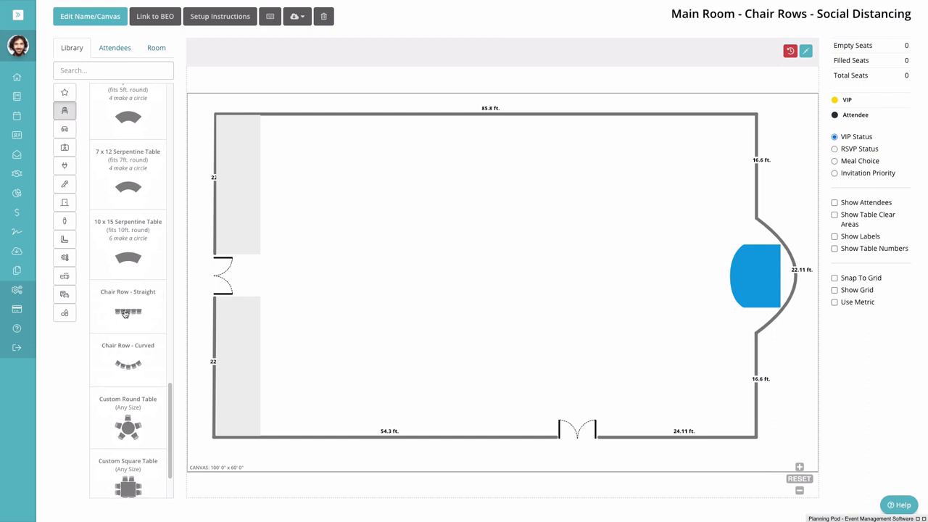
drag(125, 312, 319, 151)
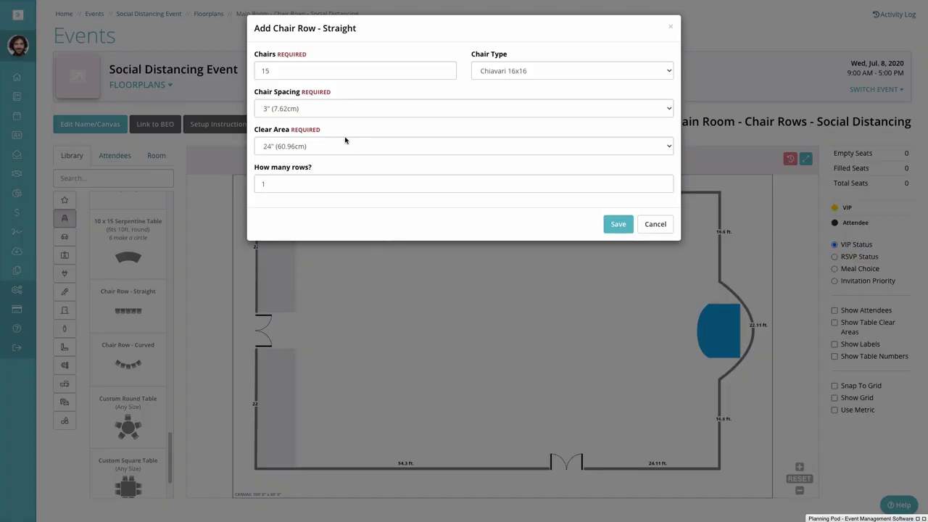
Set the chair row to 2 chairs of type Banquet 16x16, keeping the 3" chair spacing.
drag(313, 70, 253, 66)
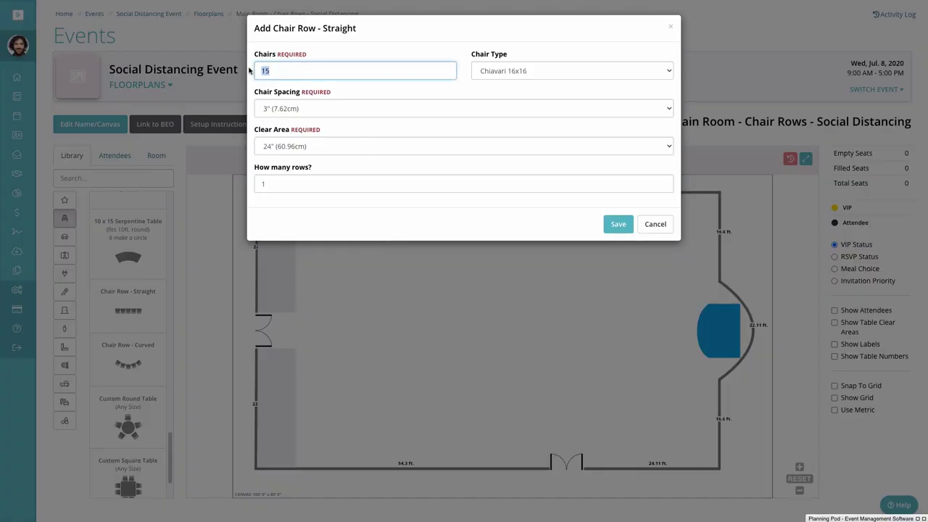
text(2)
click(498, 71)
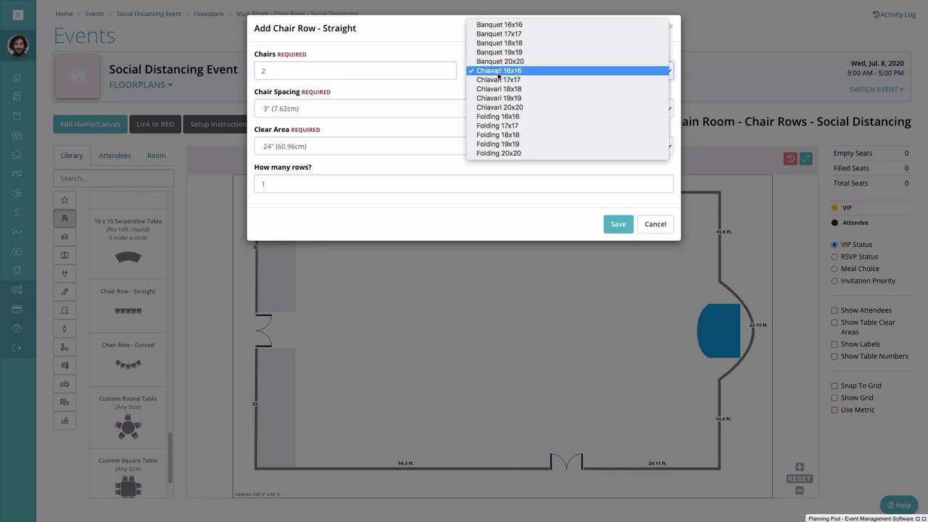
click(510, 27)
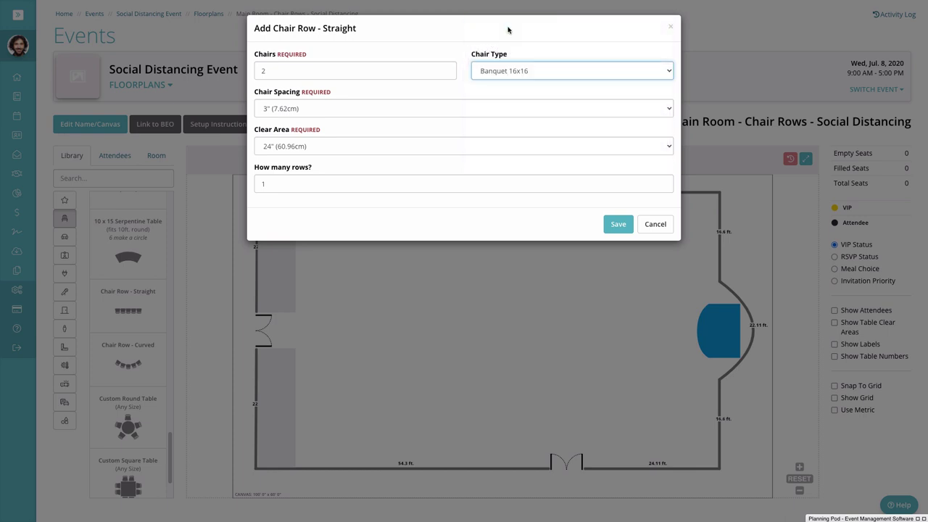
click(316, 109)
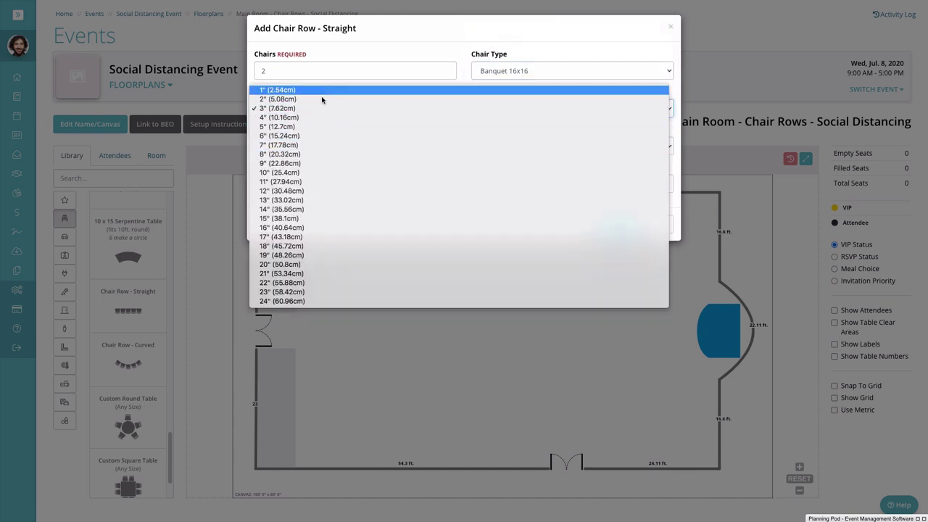
click(348, 44)
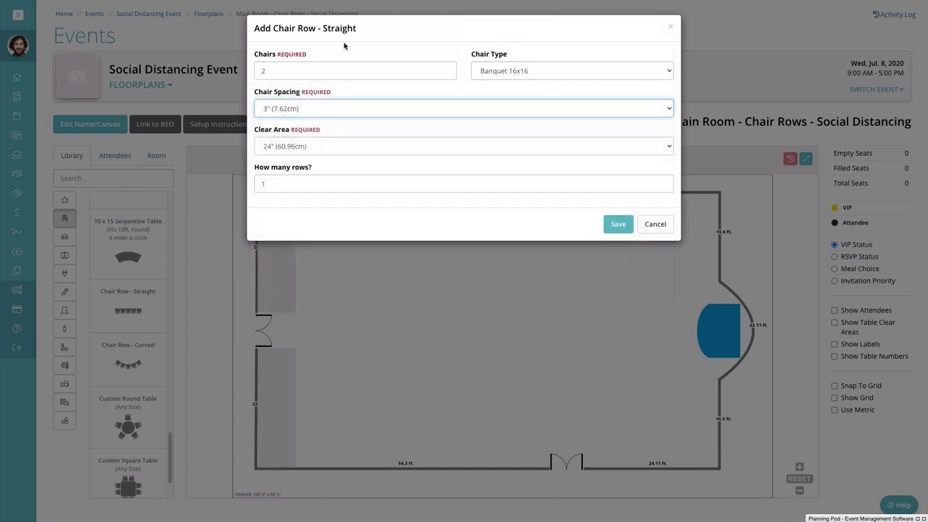
Set the clear area to 72" (182.88cm) and create 13 chair rows.
click(282, 149)
scroll(287, 214, down, 5)
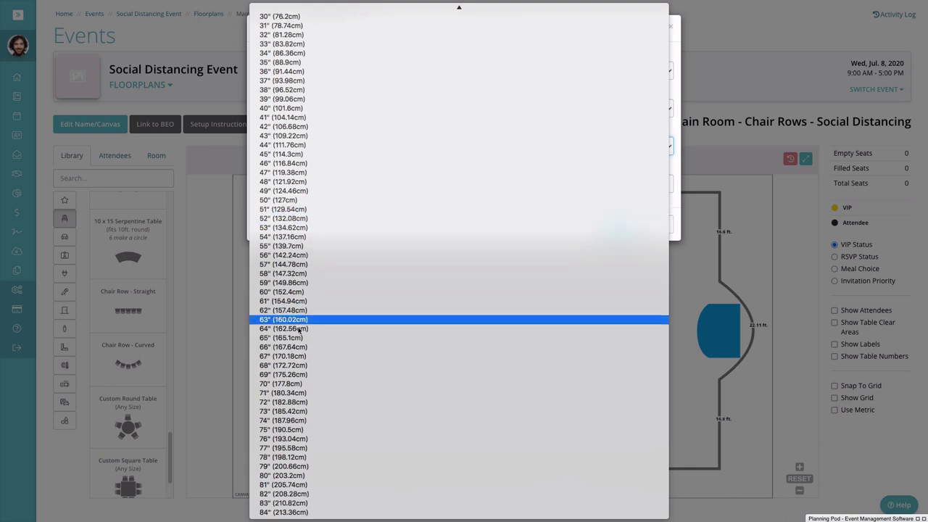
click(306, 407)
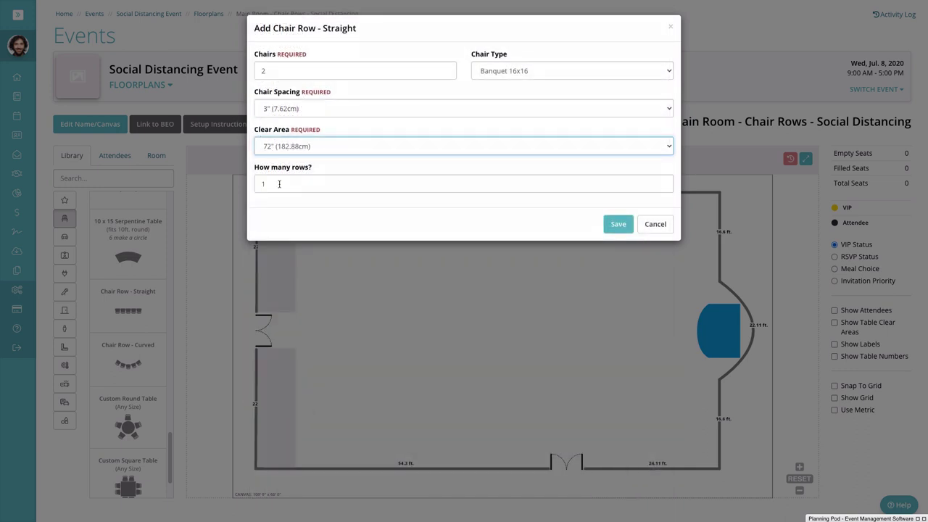
drag(279, 184, 247, 186)
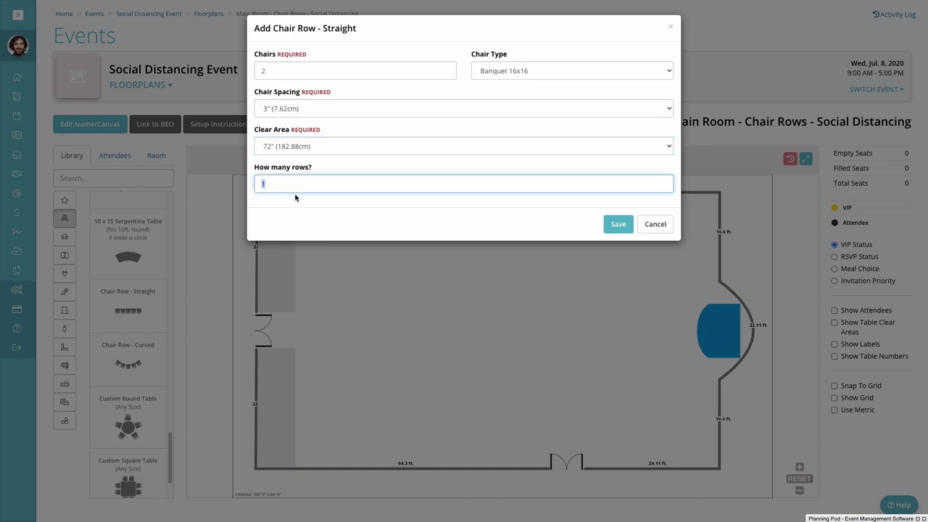
text(13)
click(618, 225)
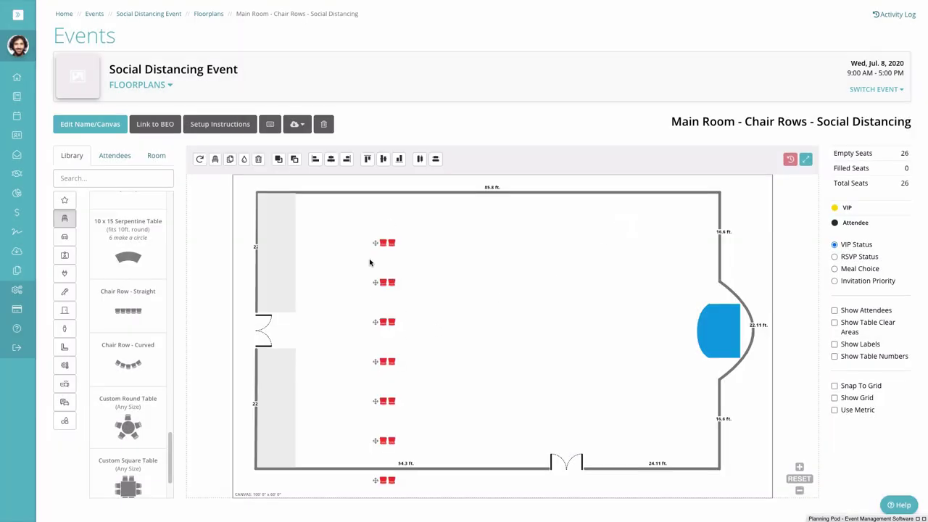
Rotate all the new chair rows by 90°.
click(200, 160)
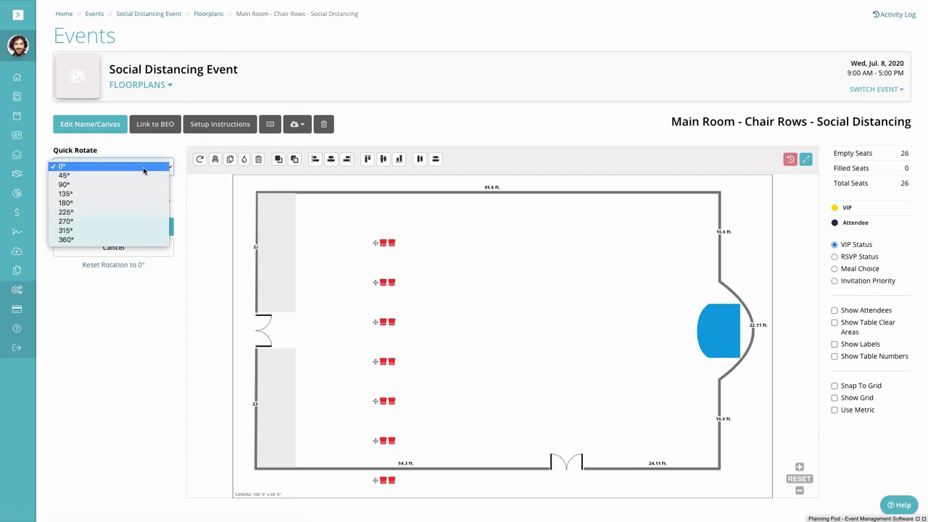
click(139, 185)
click(135, 227)
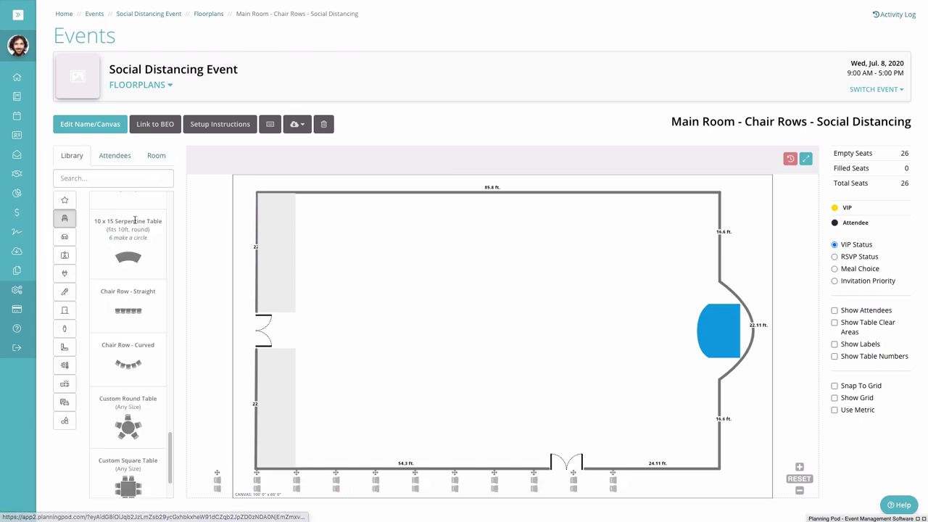
Select all the rotated chair rows and move them up inside the room along the 85.8 ft wall.
click(799, 490)
click(799, 490)
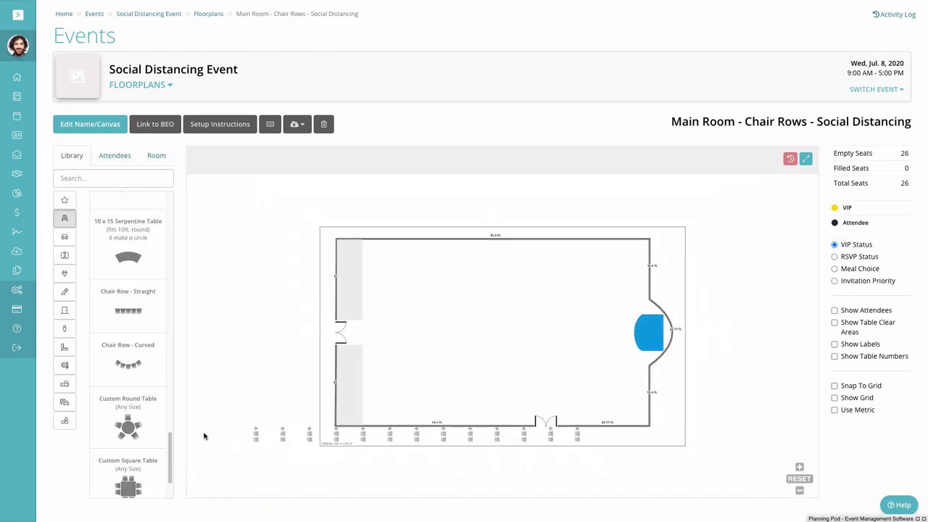
drag(205, 433, 596, 467)
drag(470, 436, 557, 248)
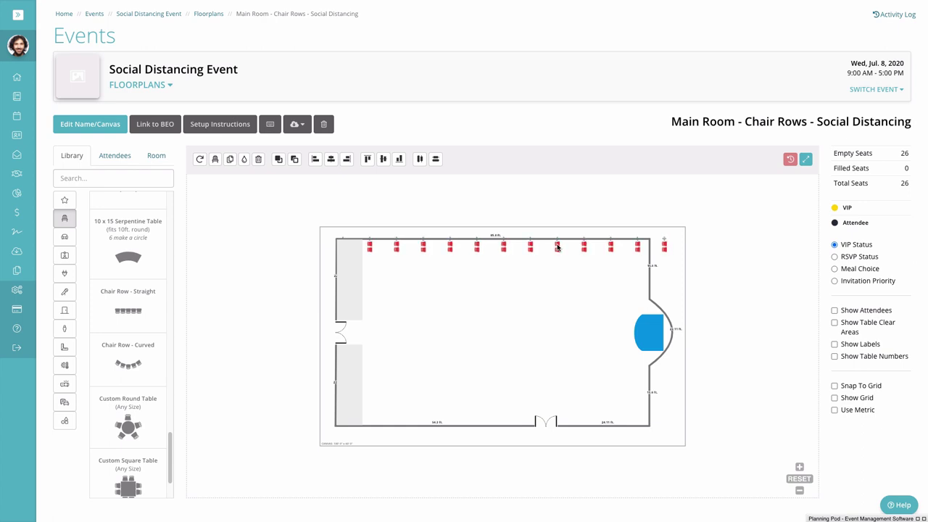
Bring the chair rows in front of the grey rectangle and nudge them so the first pair sits in the room's upper corner.
click(286, 161)
drag(665, 252, 663, 252)
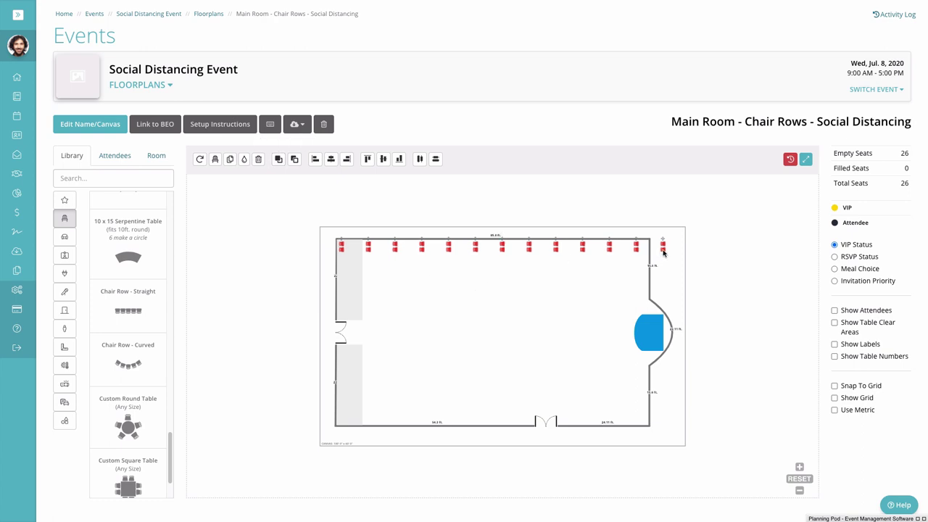
click(799, 467)
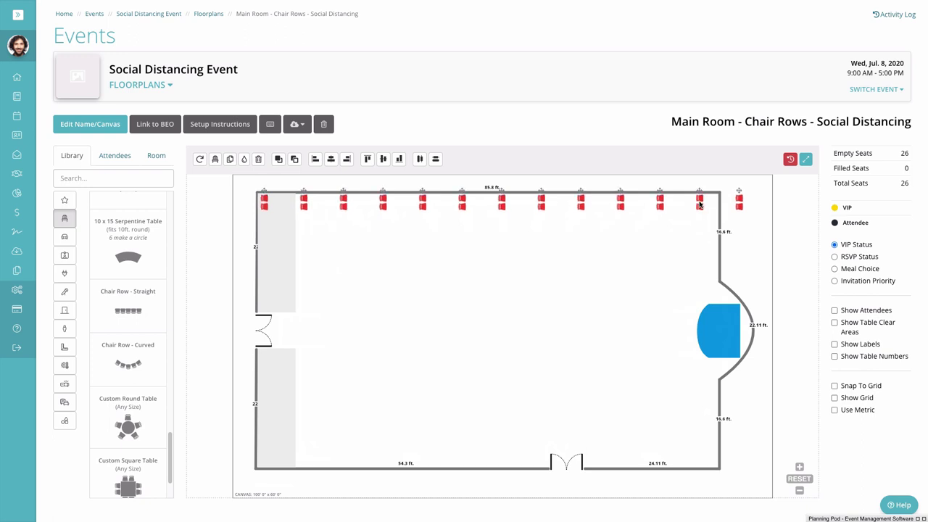
drag(700, 206, 699, 205)
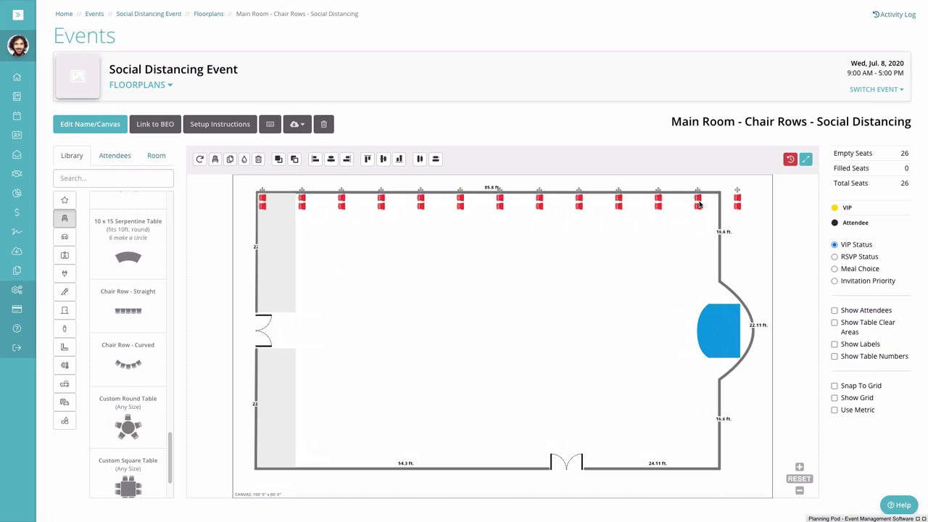
Delete the chair pair lying outside the room beyond the stage-side wall.
click(737, 193)
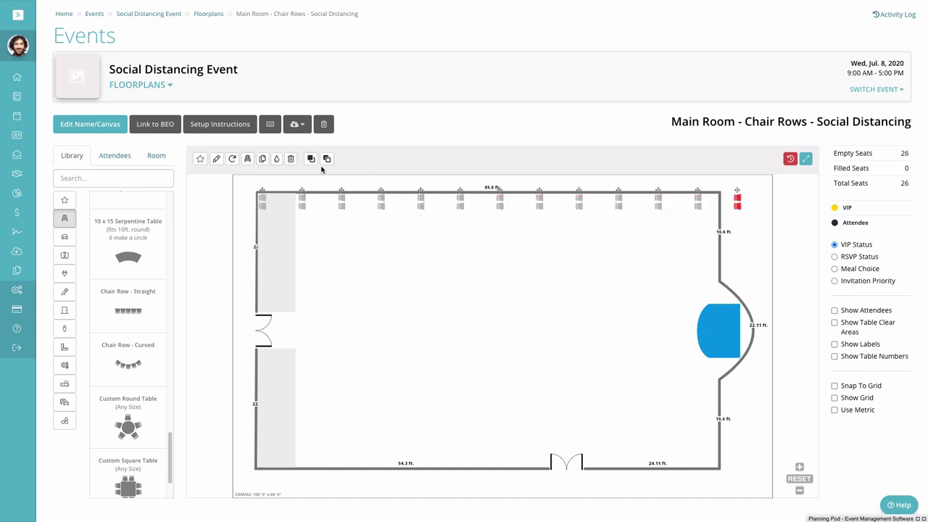
click(290, 159)
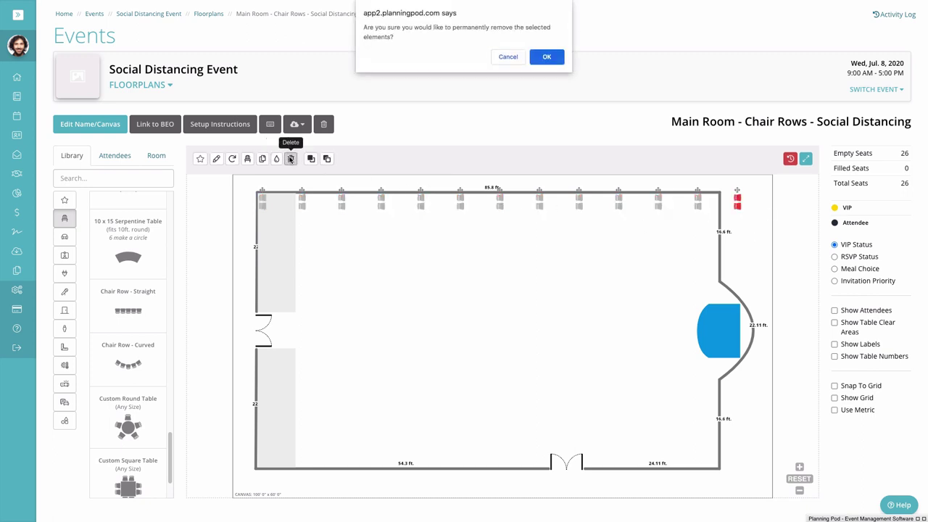
click(550, 59)
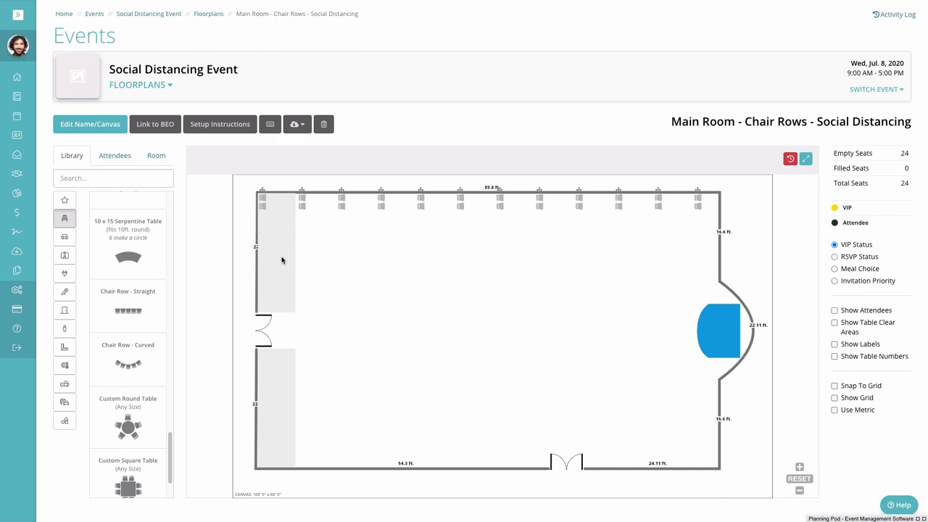
Add a rectangle shape with a length of 85 ft 2 in and a depth of 6 ft.
click(66, 420)
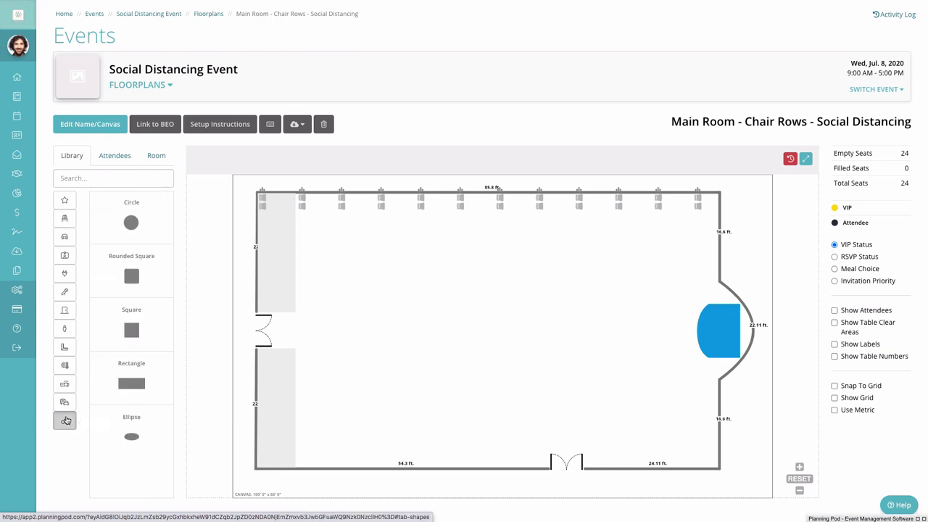
drag(120, 386, 305, 224)
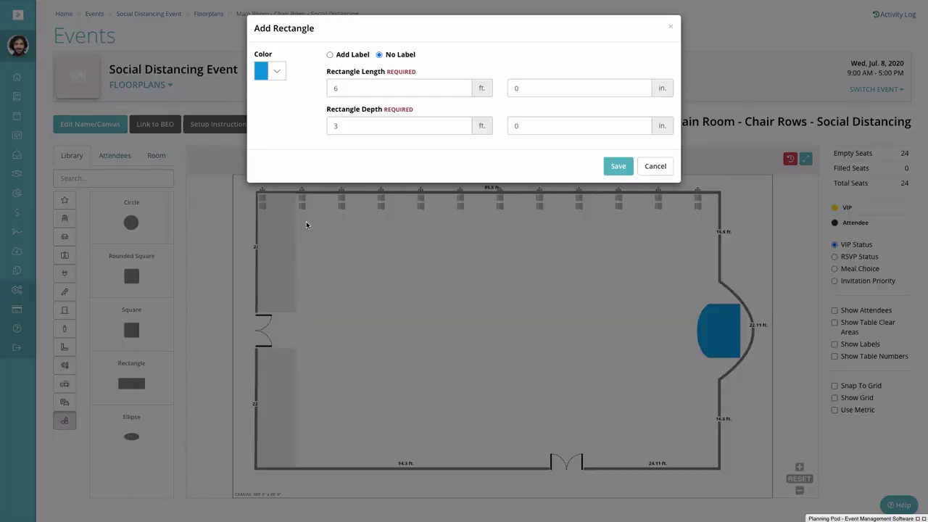
double_click(333, 88)
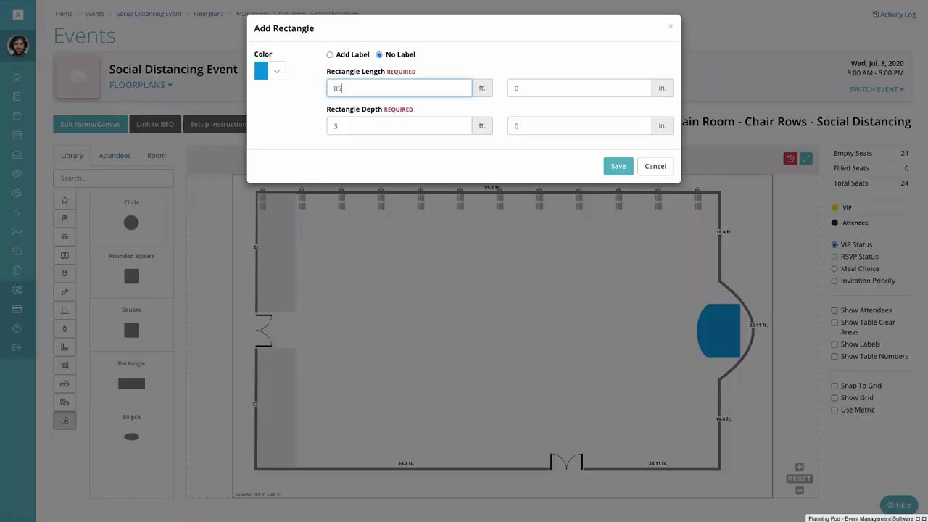
text(85)
key(Tab)
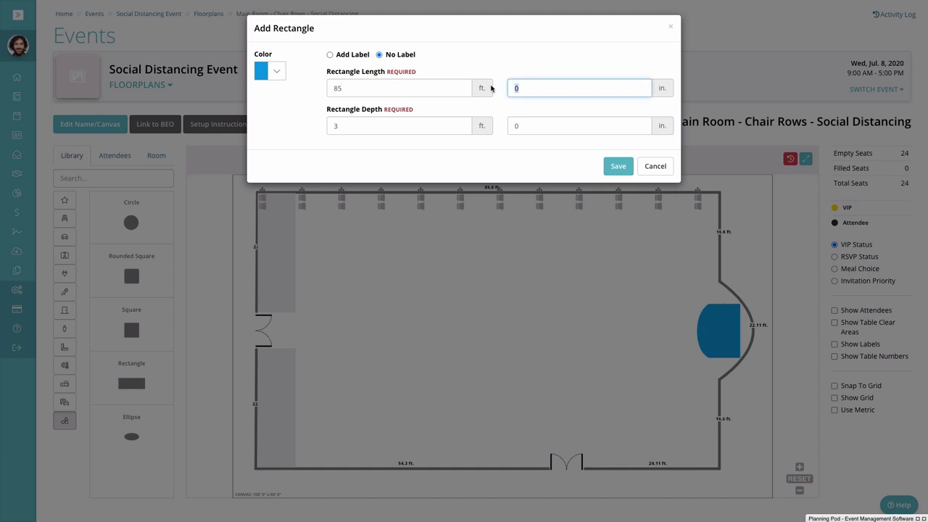
text(2)
key(Tab)
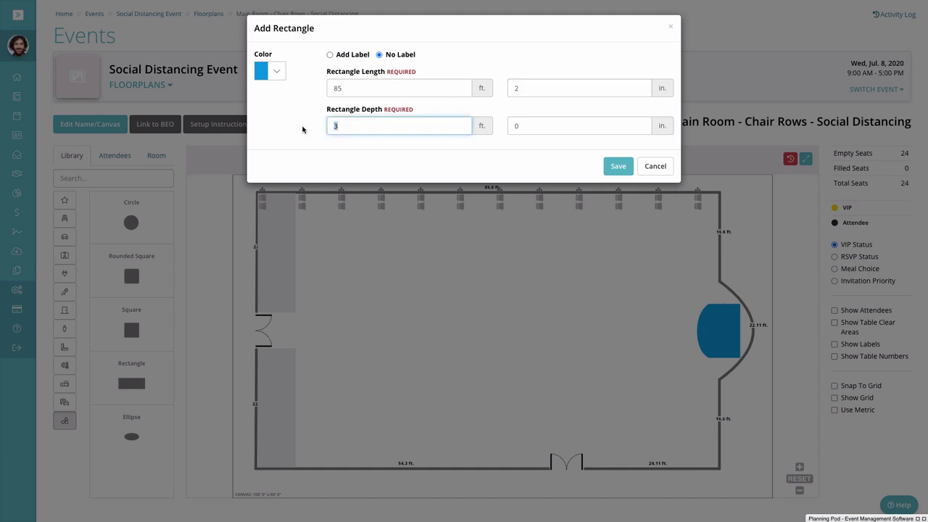
text(6)
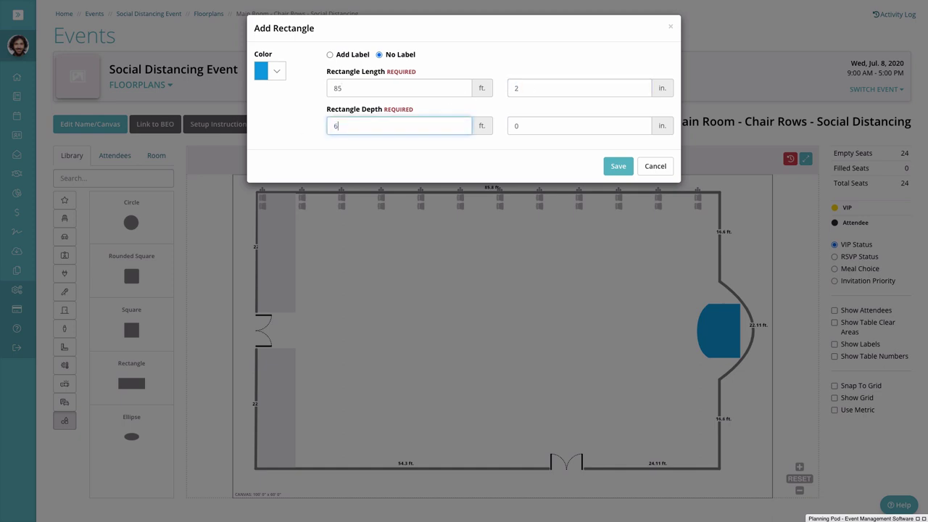
Color the rectangle light grey #eeeeee and position it directly below the chair pairs, spanning the room from wall to wall.
click(618, 167)
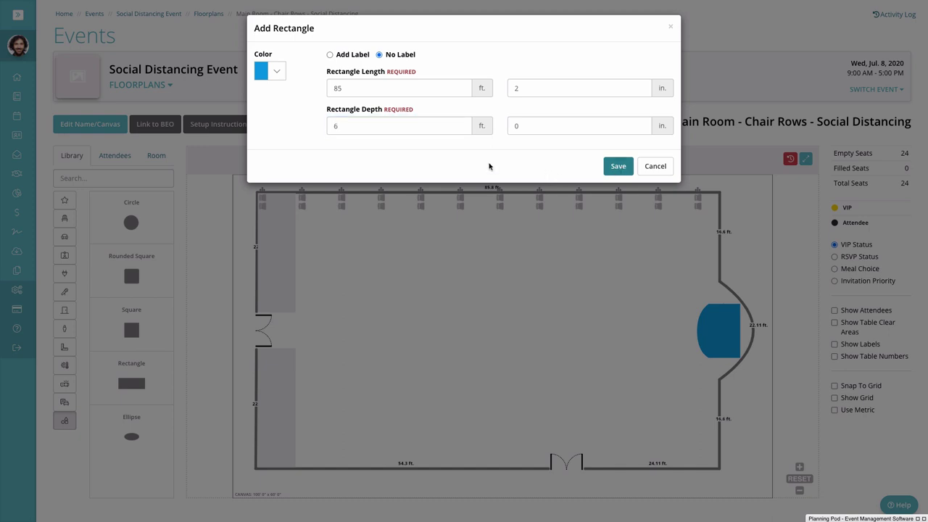
click(265, 79)
drag(326, 91, 295, 90)
text(eeeeee)
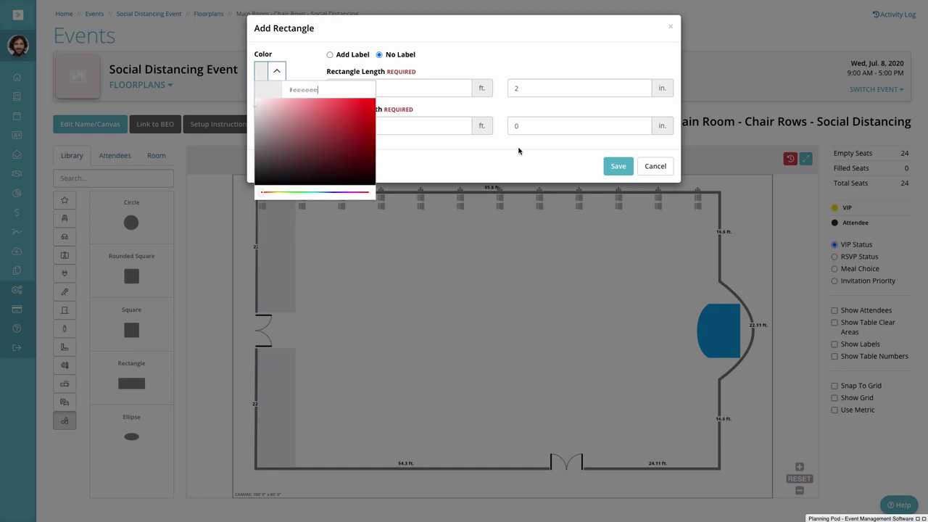
click(518, 167)
click(612, 166)
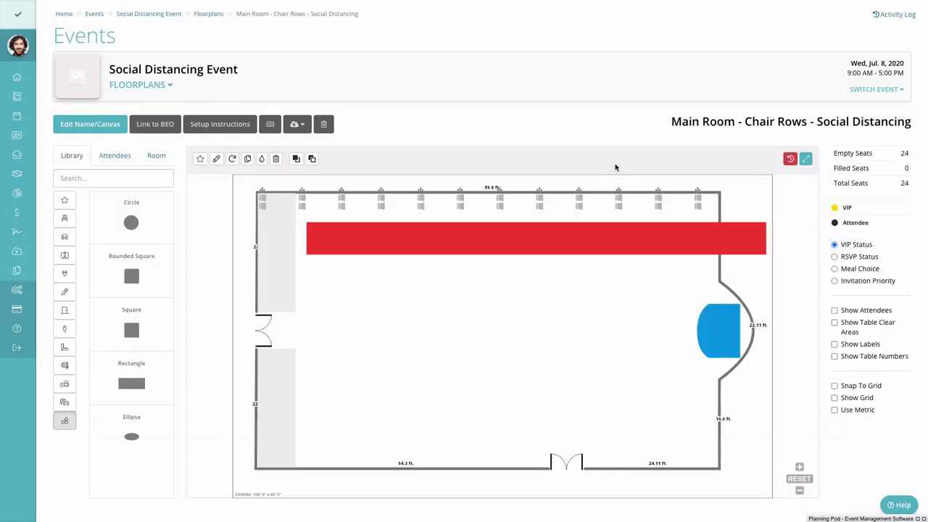
drag(553, 238, 505, 230)
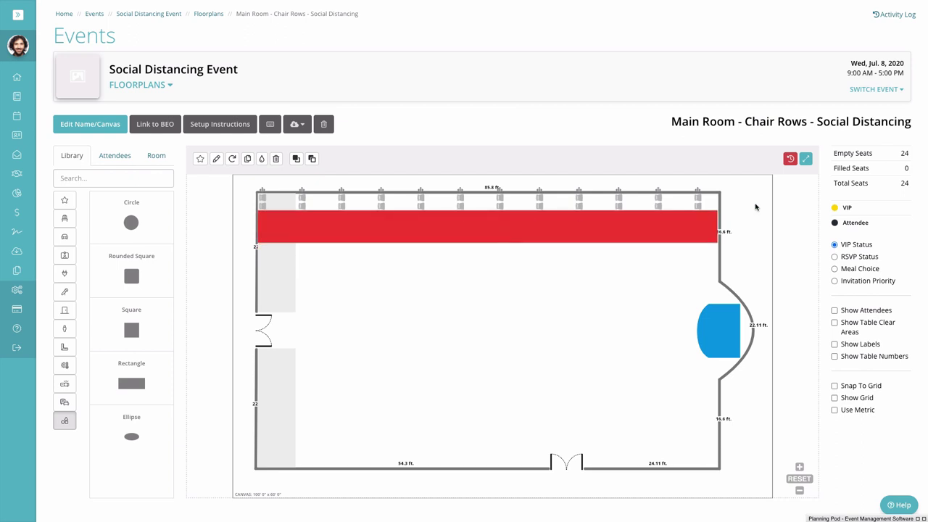
click(760, 205)
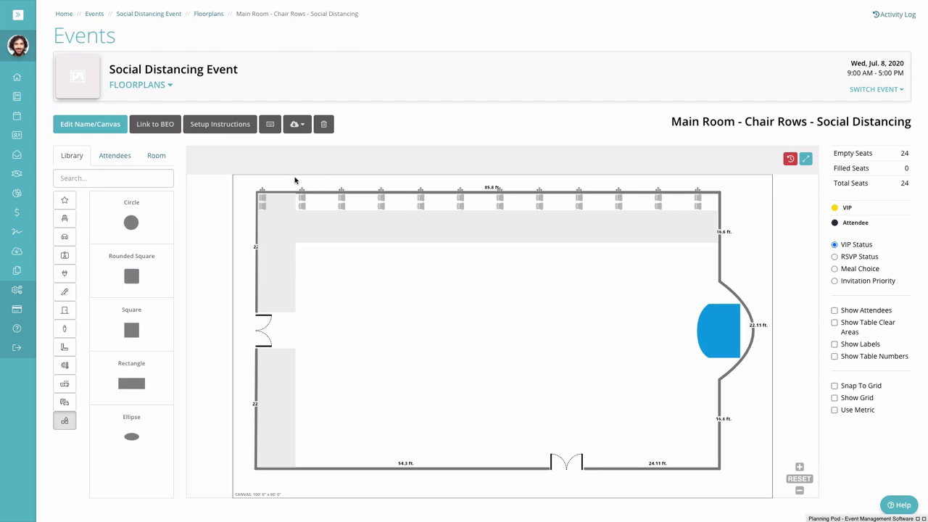
Duplicate the chair pairs beyond the grey side aisle and move the copies just below the long grey rectangle.
drag(297, 181, 713, 212)
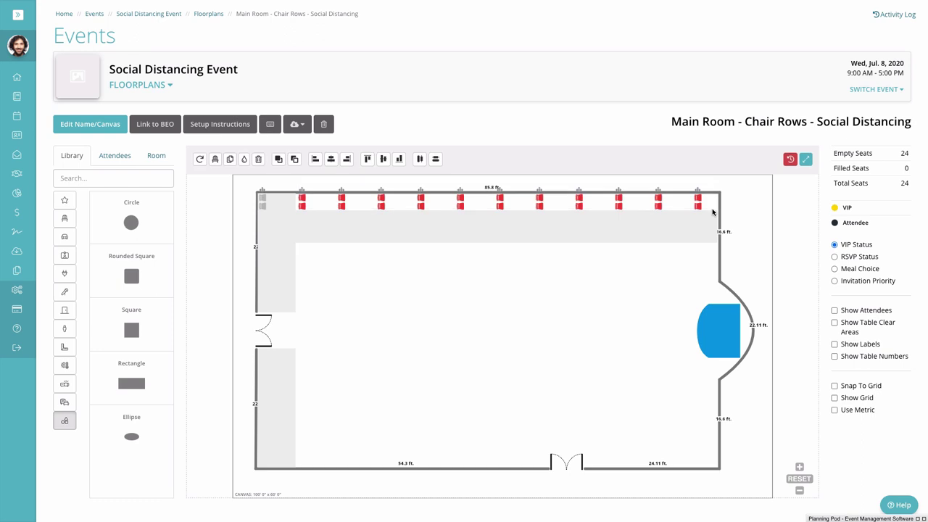
key(ctrl+d)
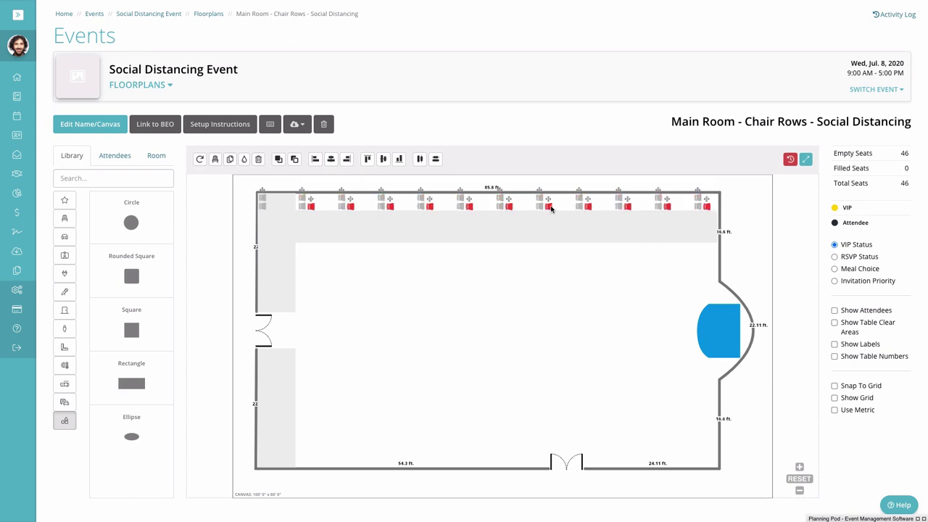
drag(548, 201, 549, 242)
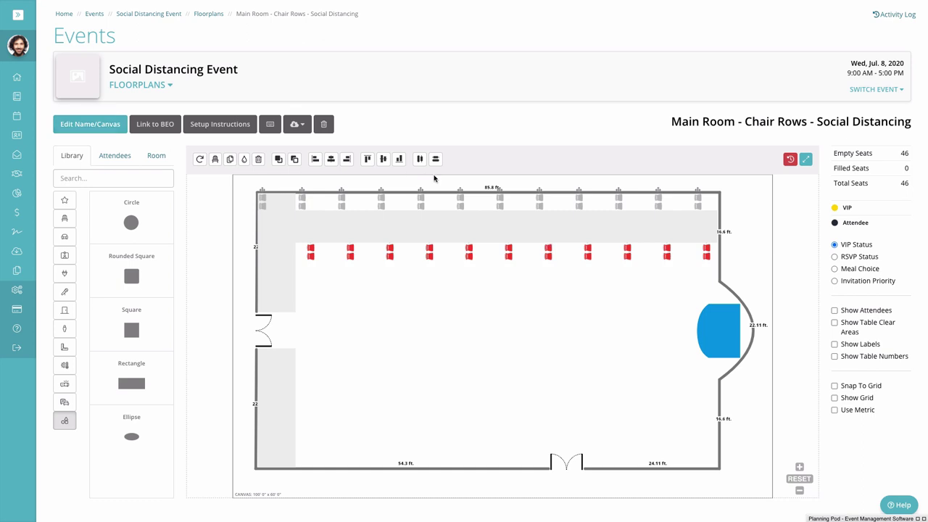
Line up the copied second row of chair pairs beneath the first row, just below the long grey aisle.
click(277, 160)
drag(429, 242, 420, 241)
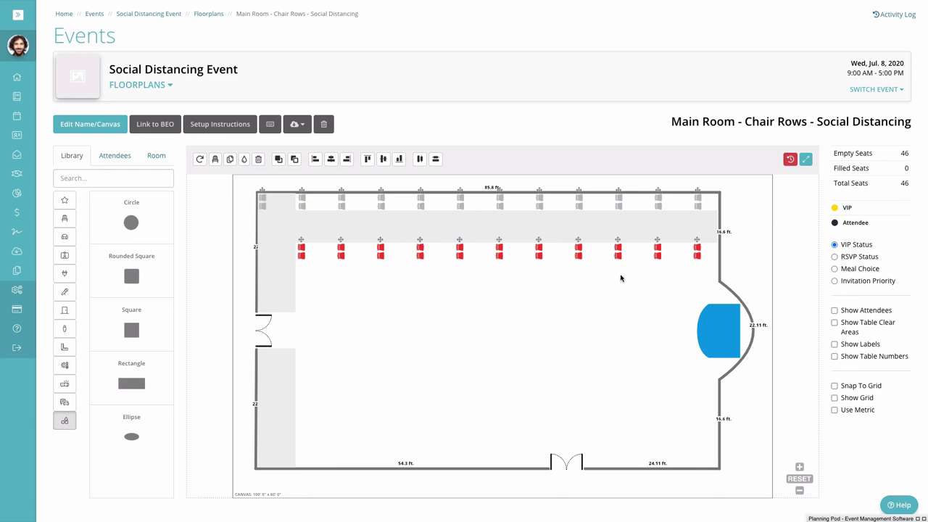
click(322, 242)
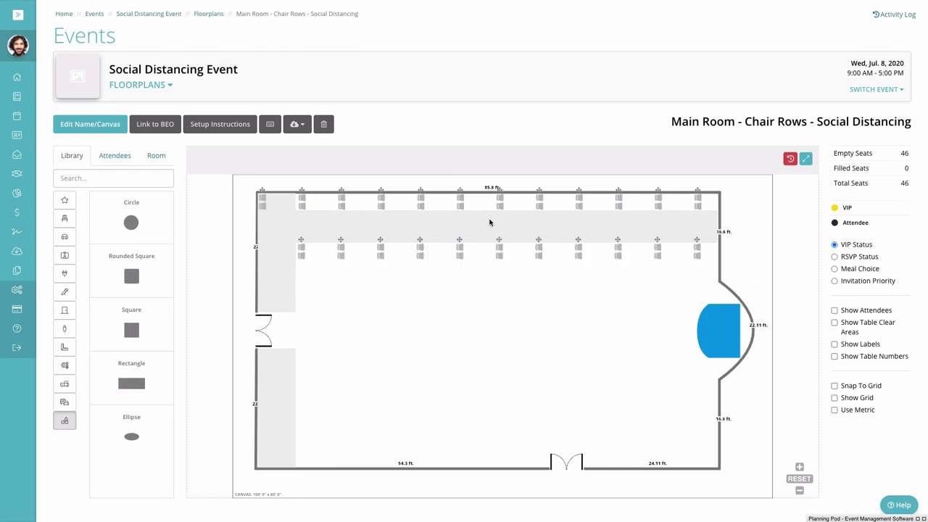
Place a copy of the long grey aisle below the second chair row, and duplicate that row beneath the new aisle.
drag(490, 222, 453, 267)
click(769, 243)
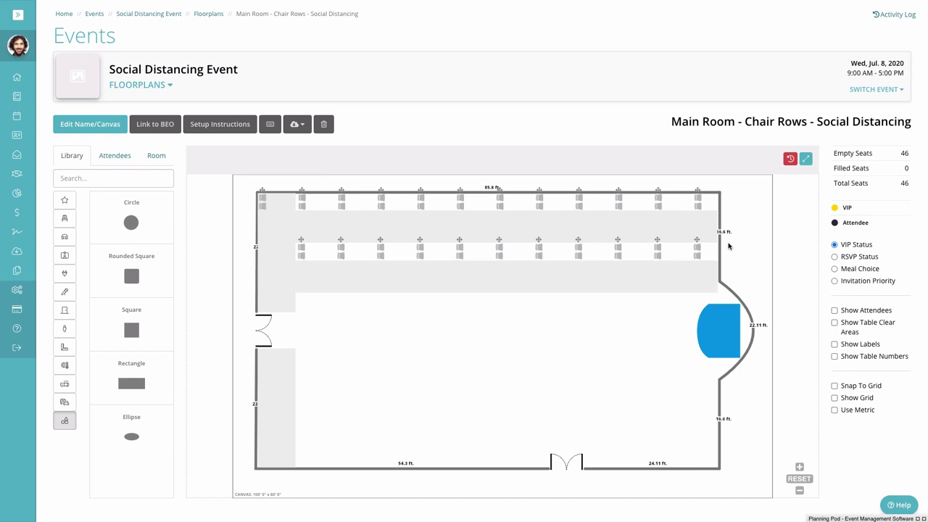
drag(716, 255, 293, 258)
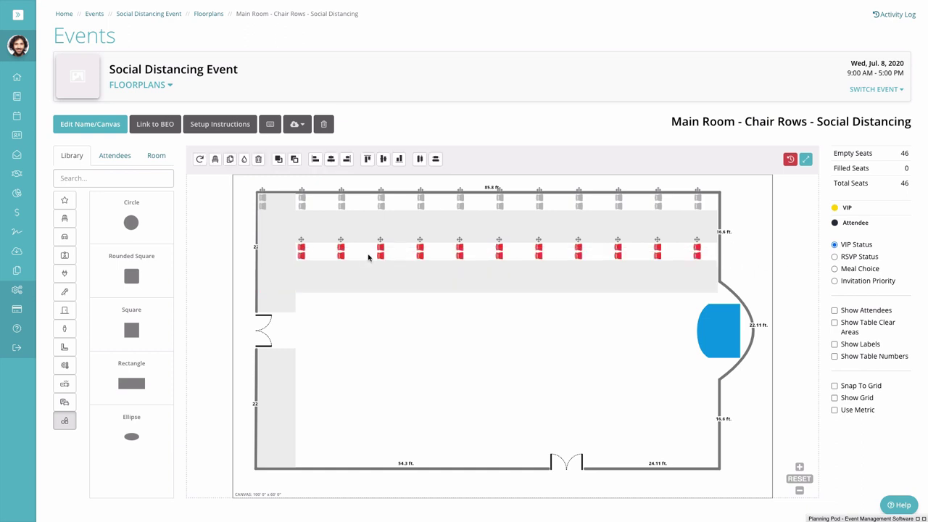
click(278, 158)
drag(389, 261, 379, 291)
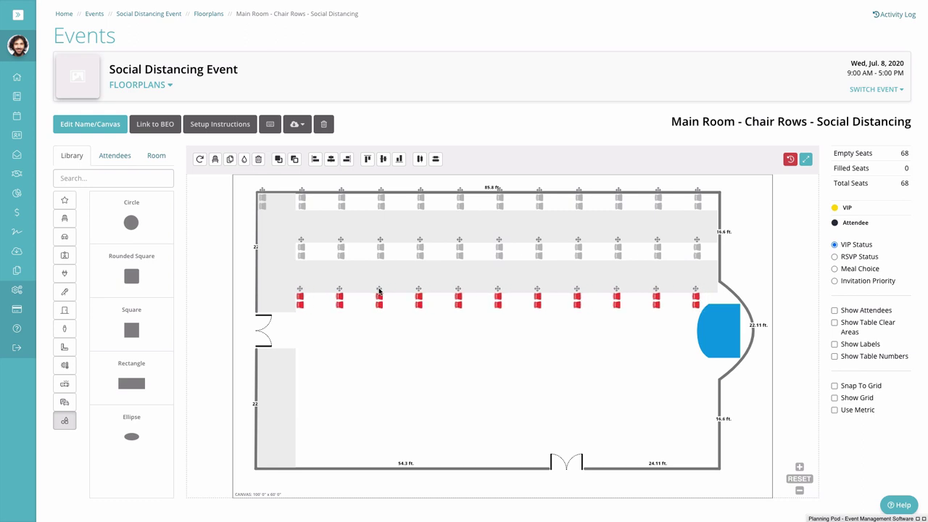
Delete the third row's end chair pair directly above the stage.
click(718, 304)
click(696, 291)
key(Delete)
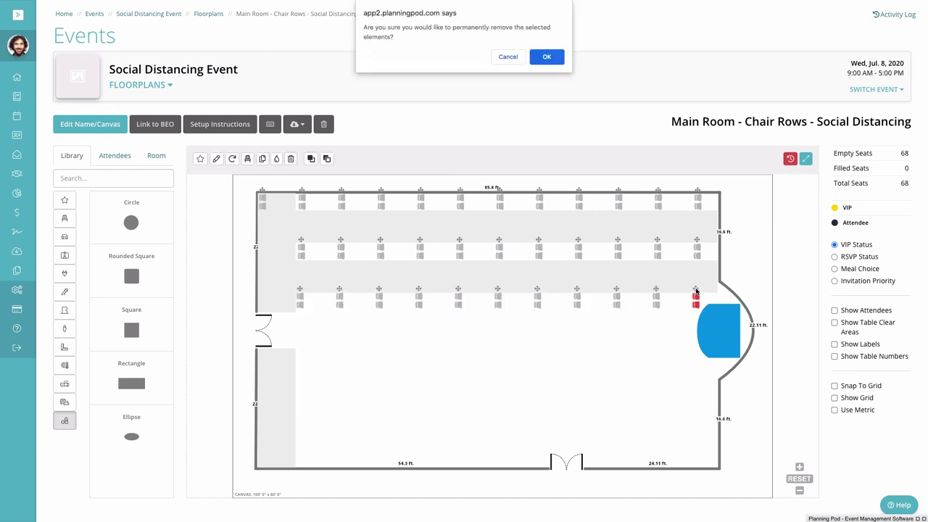
click(552, 58)
Place a copy of the long grey aisle below the third chair row and send it behind the stage and entry doors.
drag(315, 268, 347, 315)
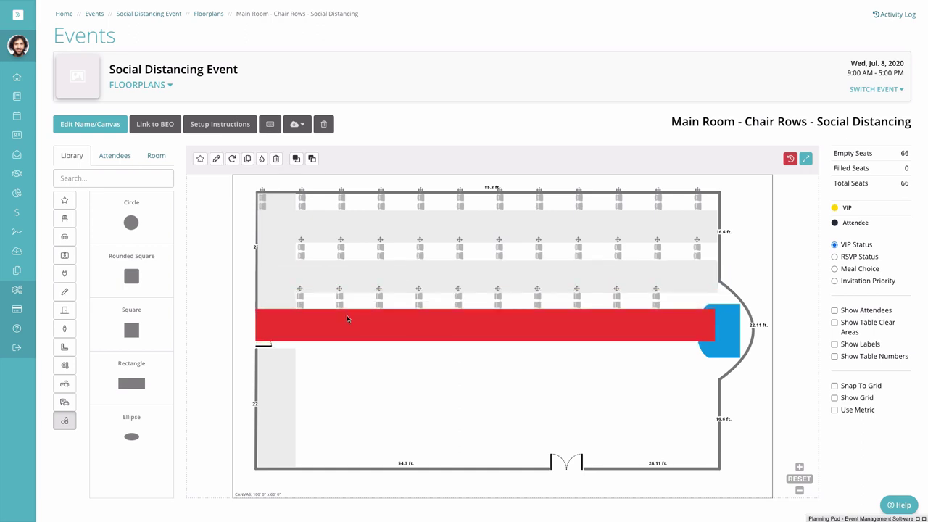
click(347, 365)
click(643, 334)
click(312, 159)
Duplicate the third row of chair pairs and position the copies just below the aisle that leads to the stage.
click(339, 296)
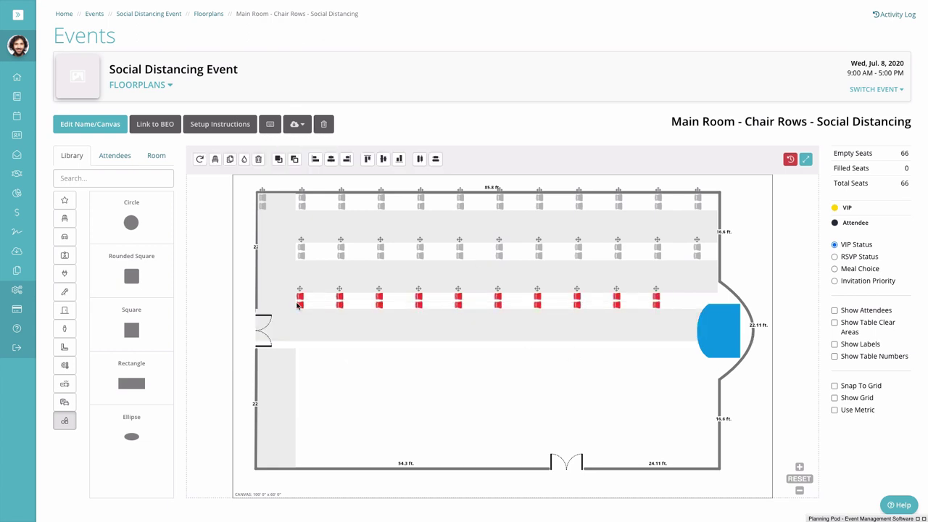
drag(339, 297, 339, 340)
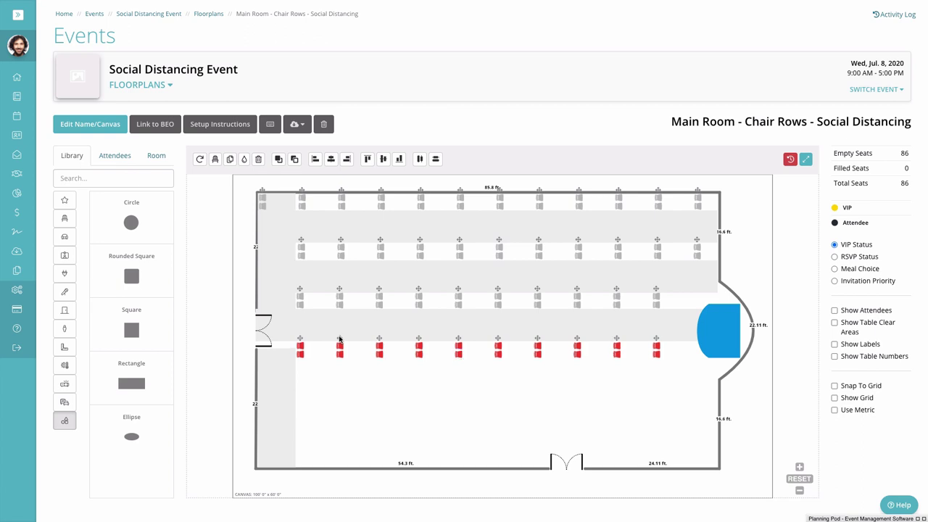
Add another long grey aisle below the fourth chair row and place a duplicate of that row beneath it.
drag(667, 319, 311, 348)
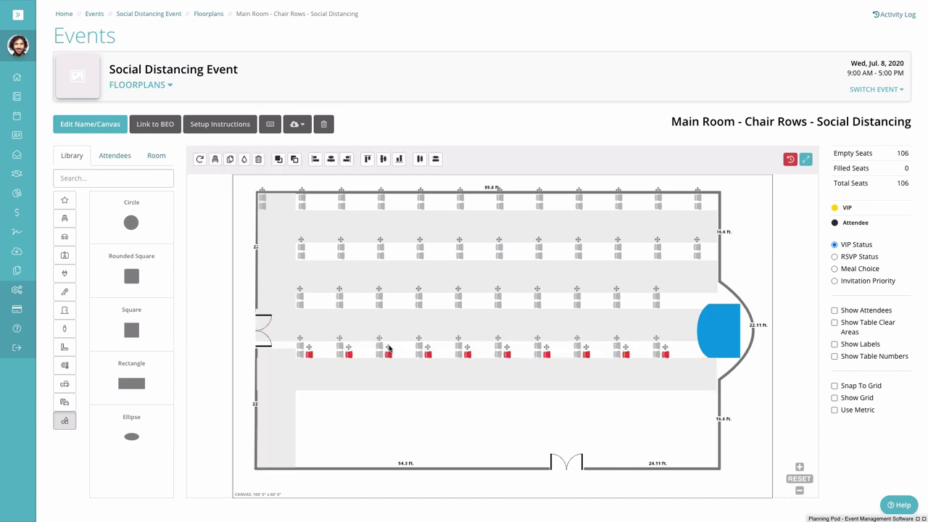
click(294, 159)
drag(391, 354, 378, 390)
click(656, 422)
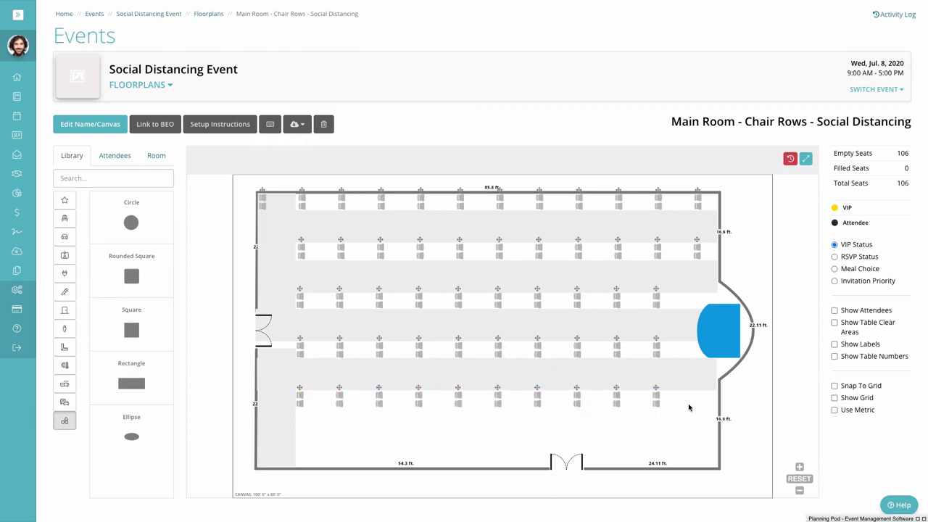
Duplicate the fifth row's end chair pair and place the copy near the stage-side wall.
click(657, 392)
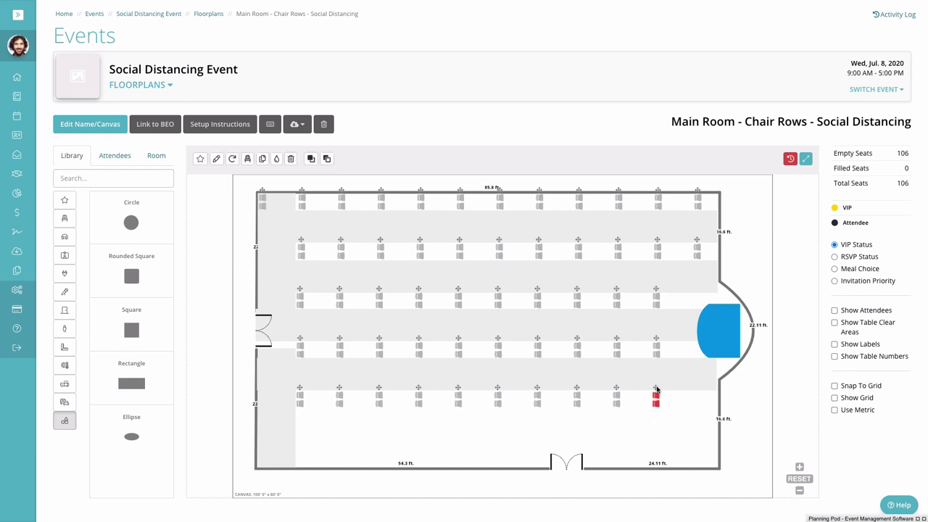
key(ctrl+d)
drag(665, 398, 703, 392)
Add a ruler between the fifth row's last two chair pairs and move the end pair to leave a 6 ft gap.
click(66, 346)
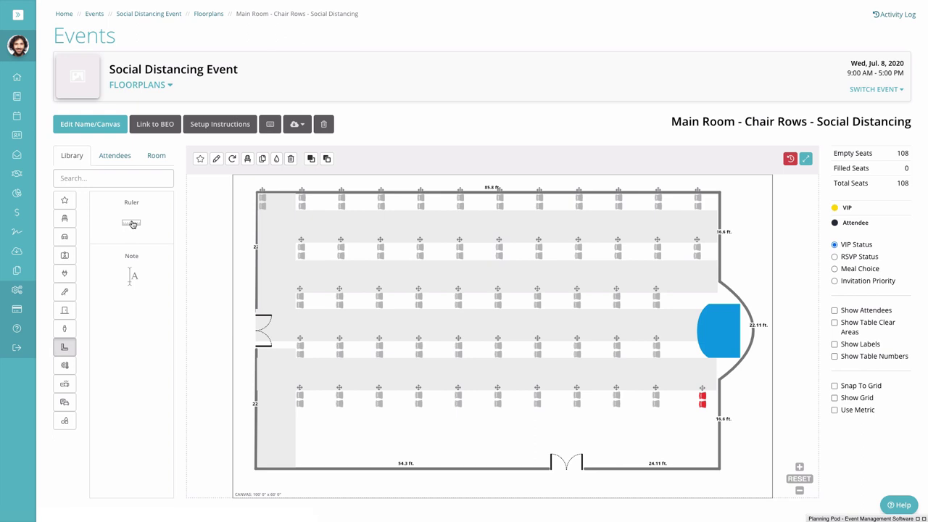
click(676, 400)
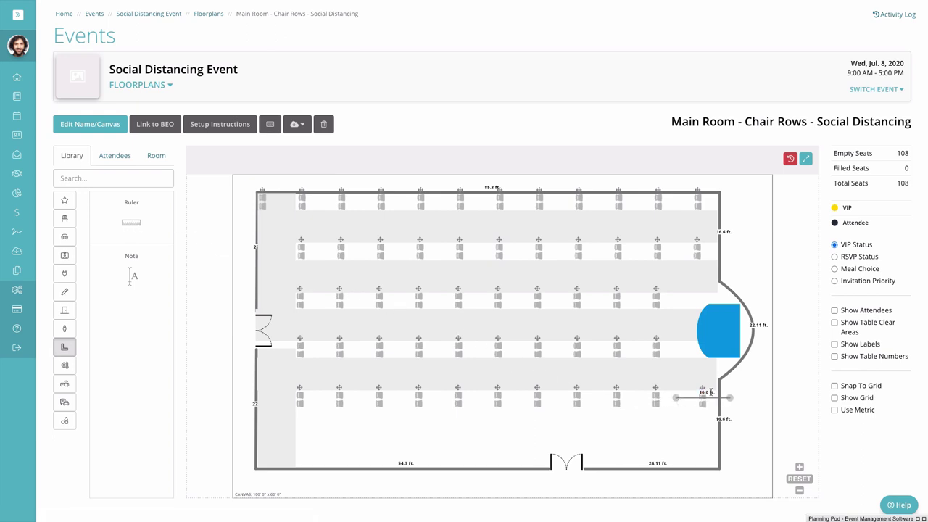
drag(731, 398, 696, 390)
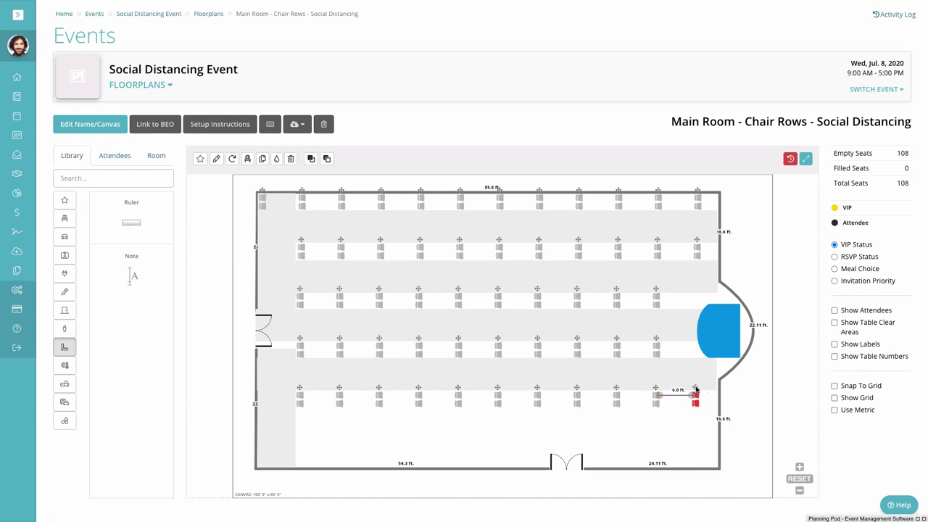
click(685, 423)
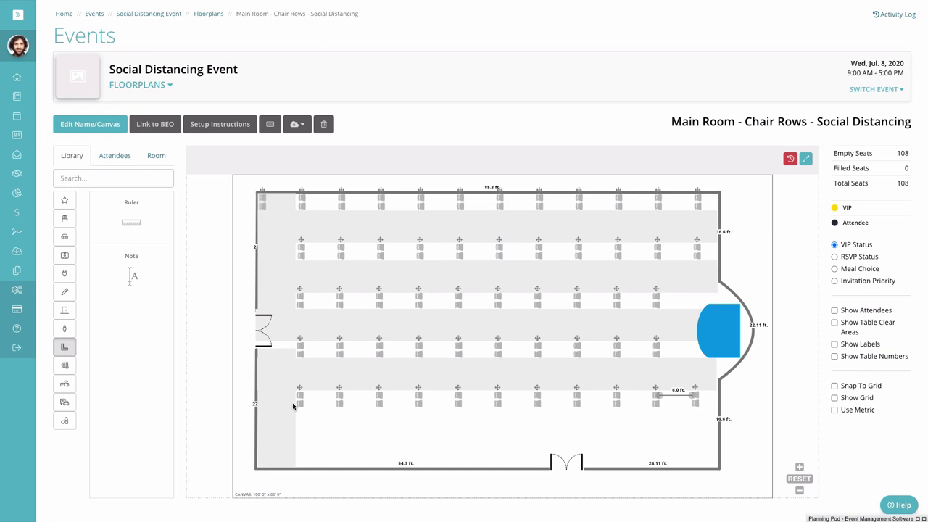
Place a copy of the long grey aisle directly below the fifth chair row.
drag(381, 377, 370, 415)
click(737, 410)
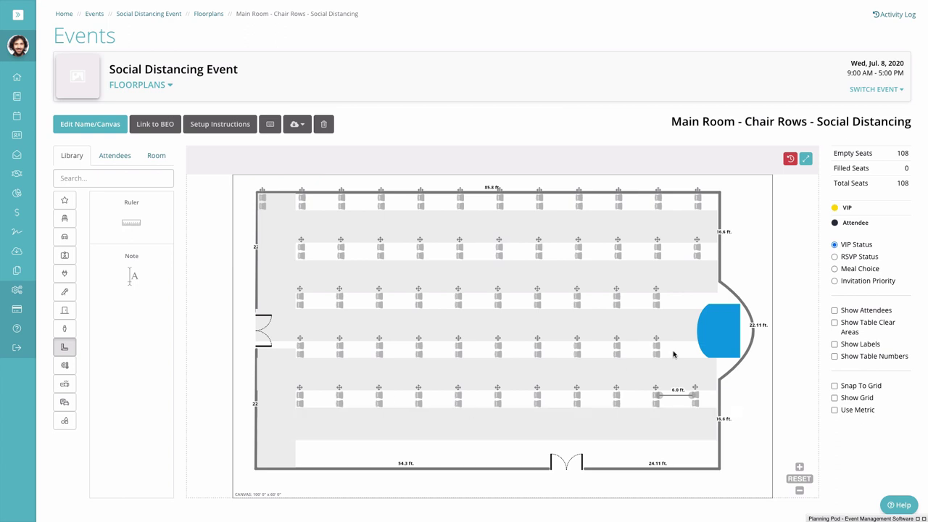
Duplicate the complete first row of chair pairs and place the copies along the opposite wall, below the last grey aisle.
drag(682, 207, 263, 200)
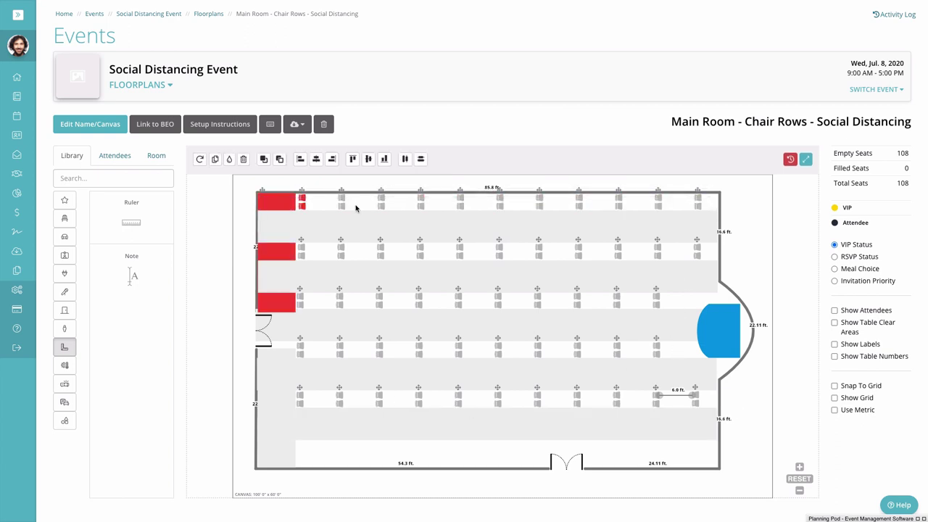
drag(718, 193, 286, 233)
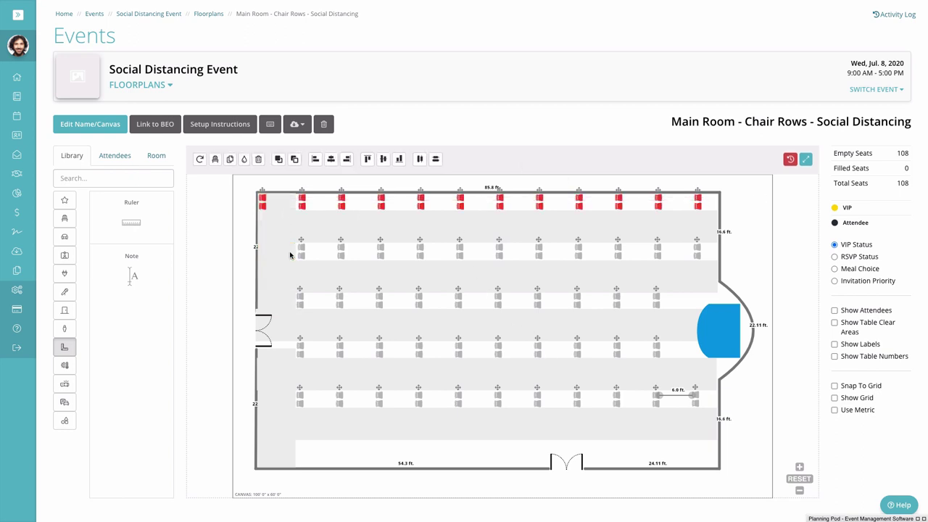
key(ctrl+d)
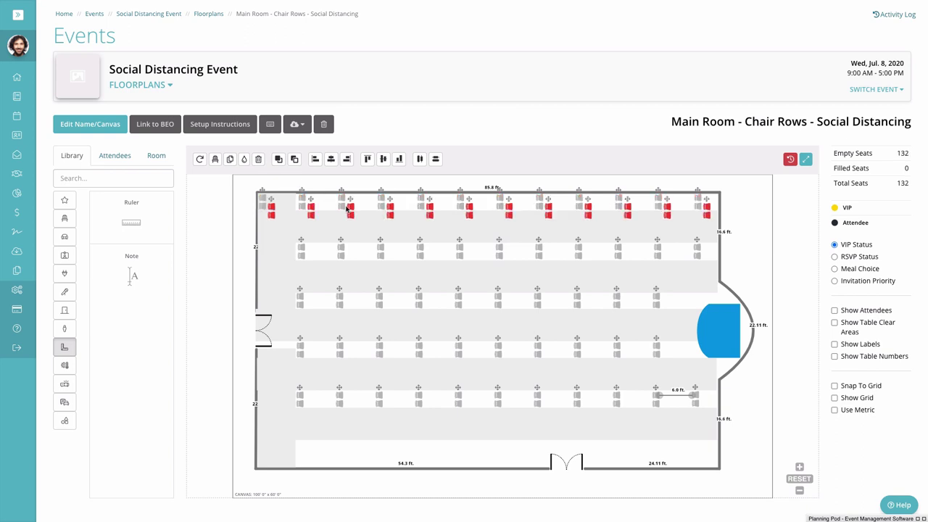
drag(350, 200, 340, 448)
click(715, 444)
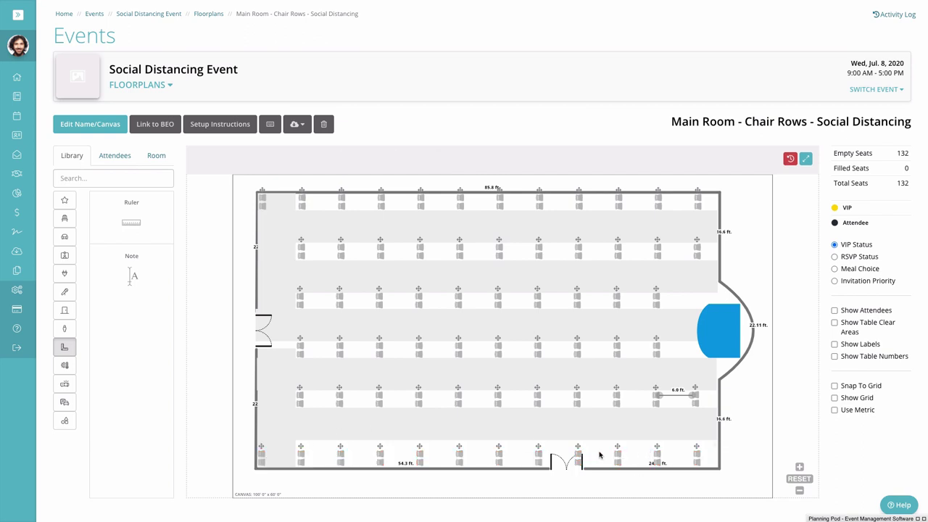
Delete the two chair pairs of the last row that block the double door in the lower wall.
click(579, 451)
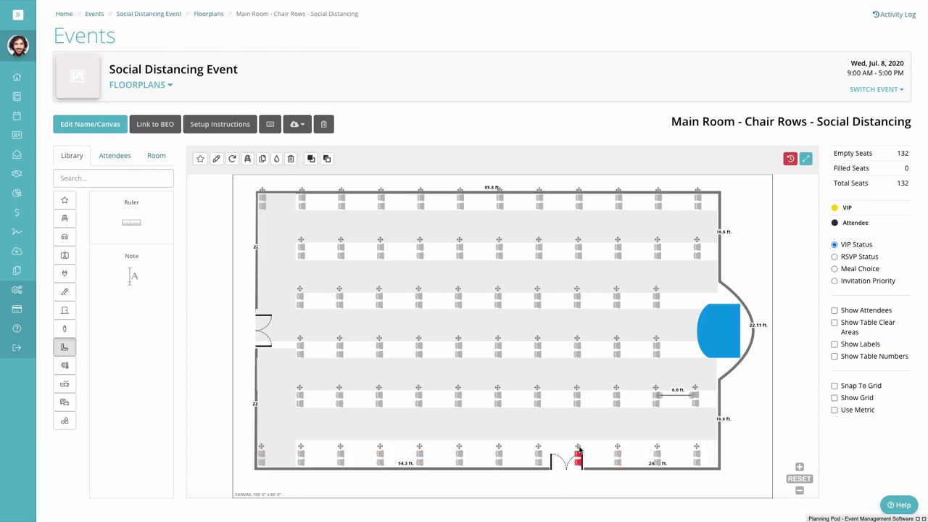
shift+click(539, 451)
click(258, 158)
click(557, 59)
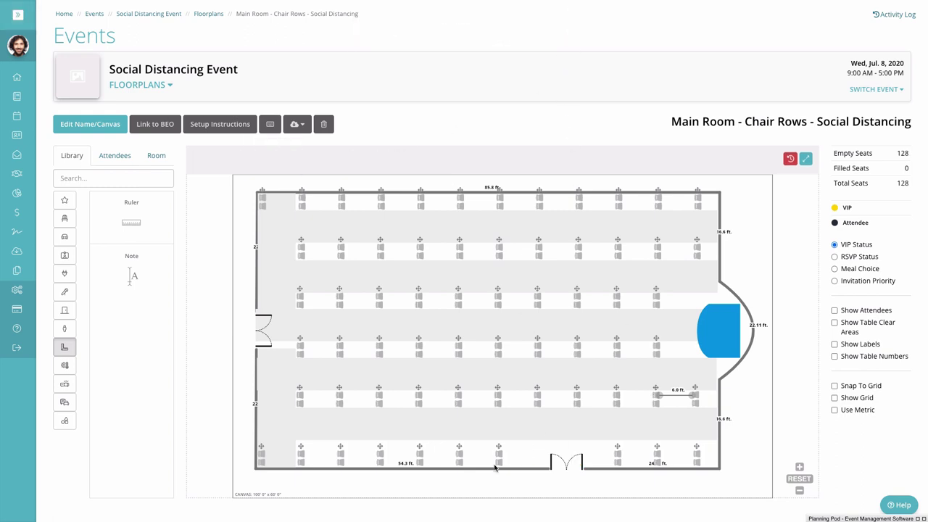